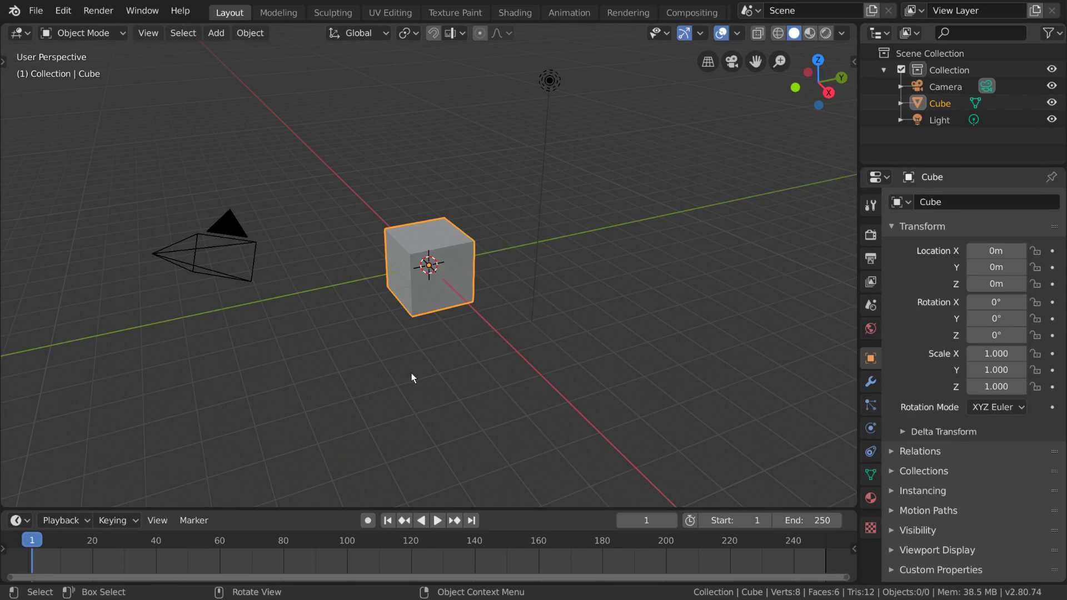
# - Add a Bevel modifier to the cube and remove it again
pyautogui.click(871, 381)
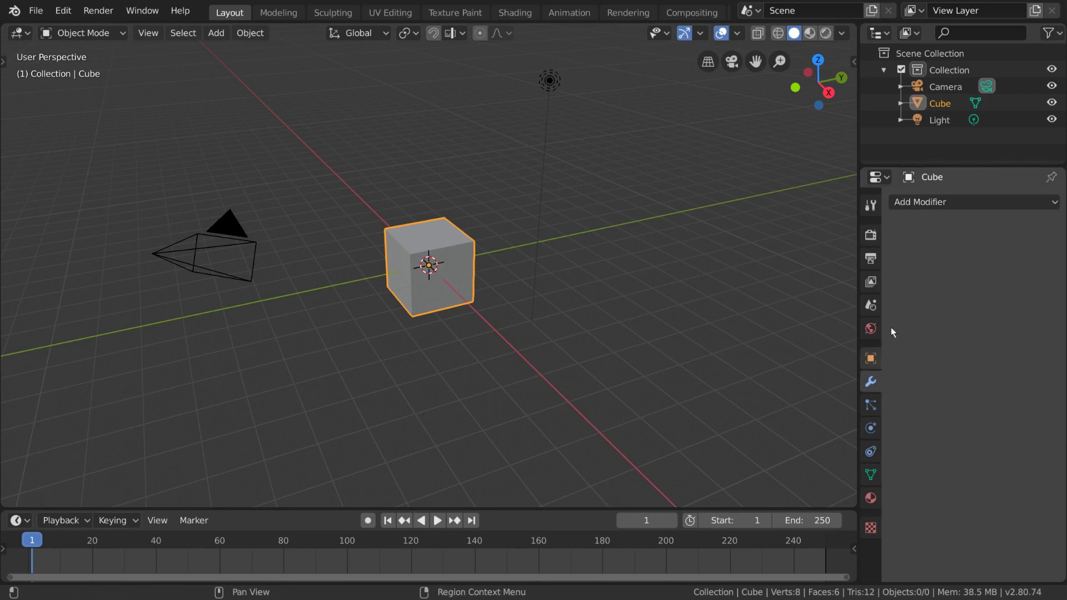
pyautogui.click(949, 201)
pyautogui.click(753, 260)
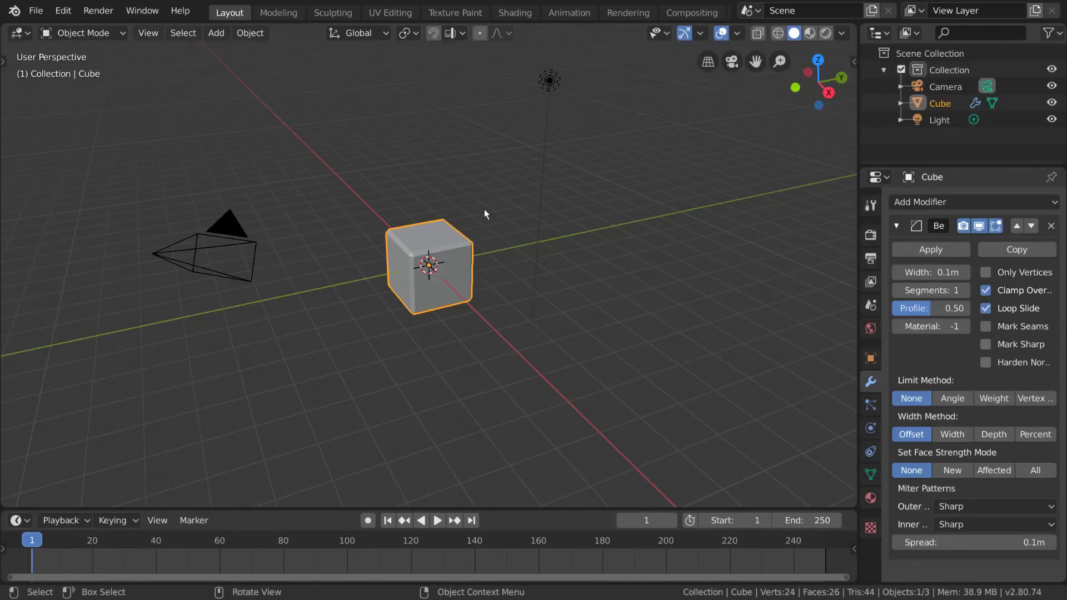
pyautogui.click(1050, 226)
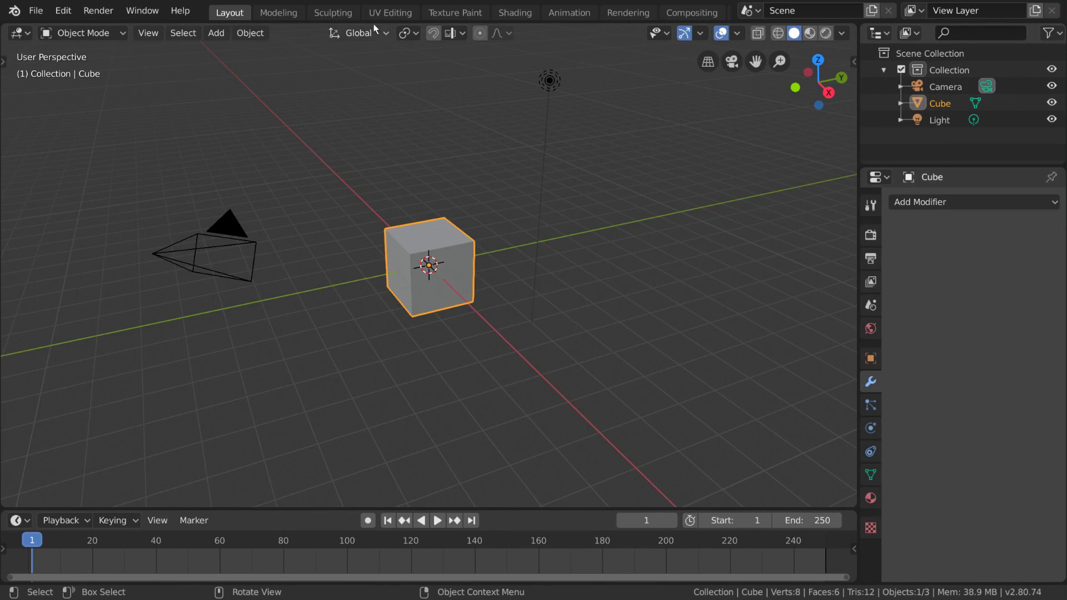
# - Switch to the Modeling workspace and select all of the cube's geometry with the Bevel tool active
pyautogui.doubleClick(278, 14)
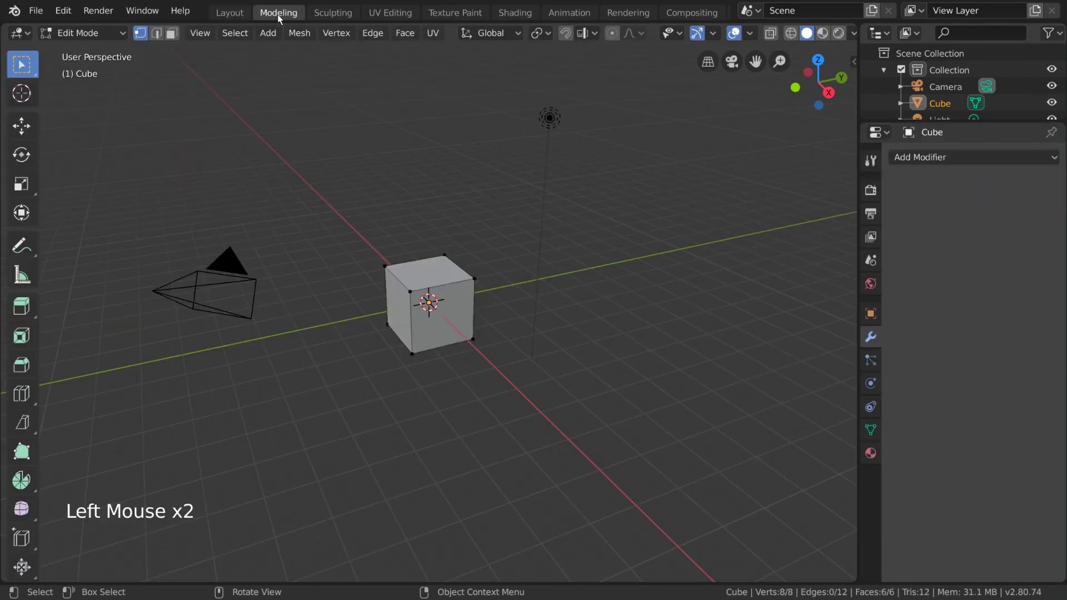
pyautogui.click(22, 367)
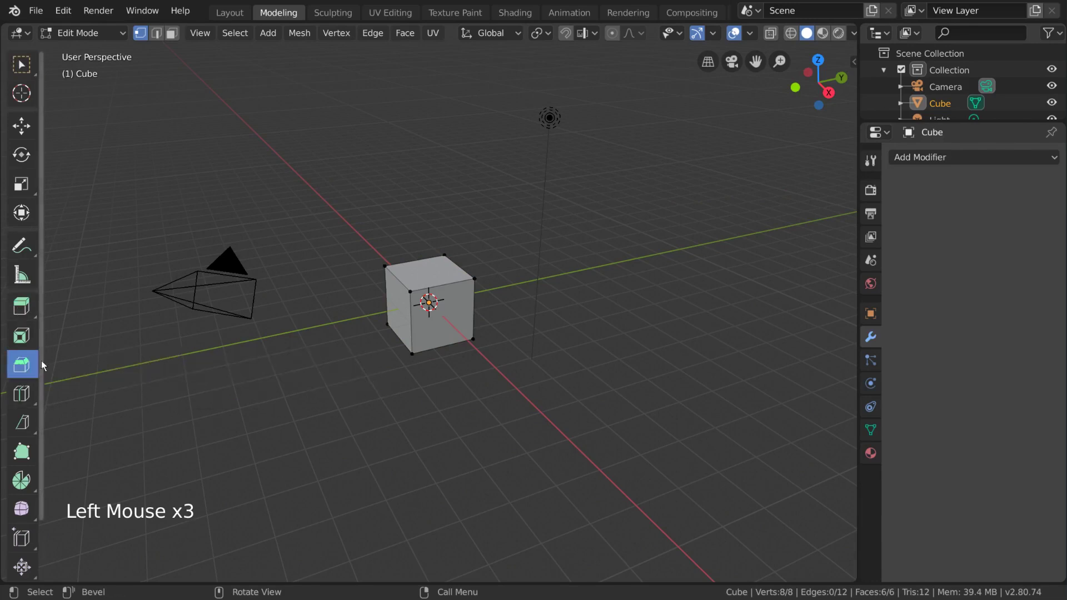
pyautogui.press('a')
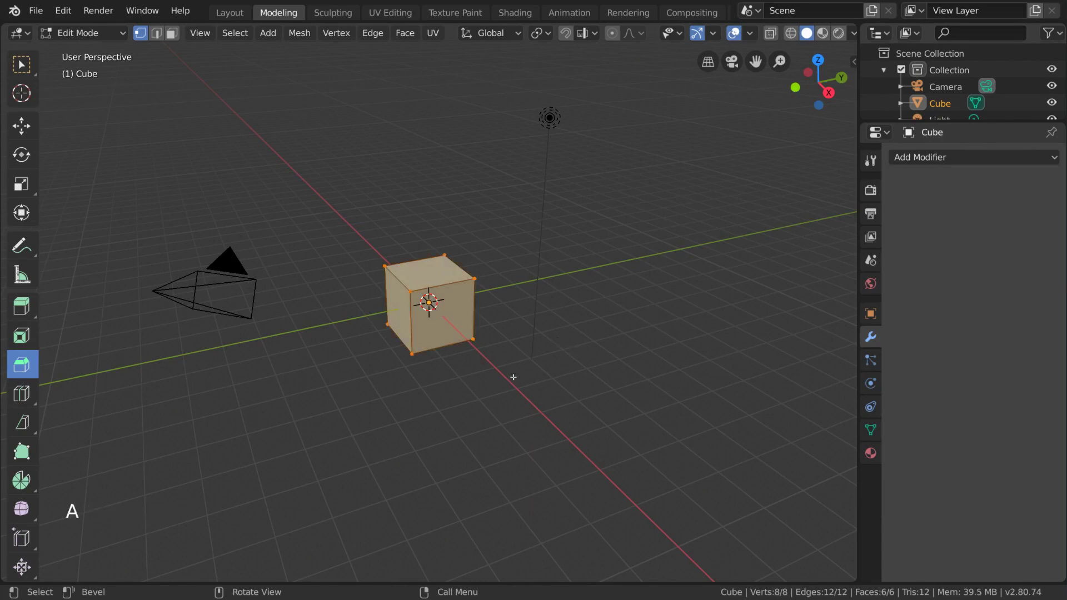
# - Undo a trial bevel of the whole cube, and bevel it again by about 0.16 m with the bevel settings expanded
pyautogui.moveTo(572, 238); pyautogui.dragTo(583, 237)
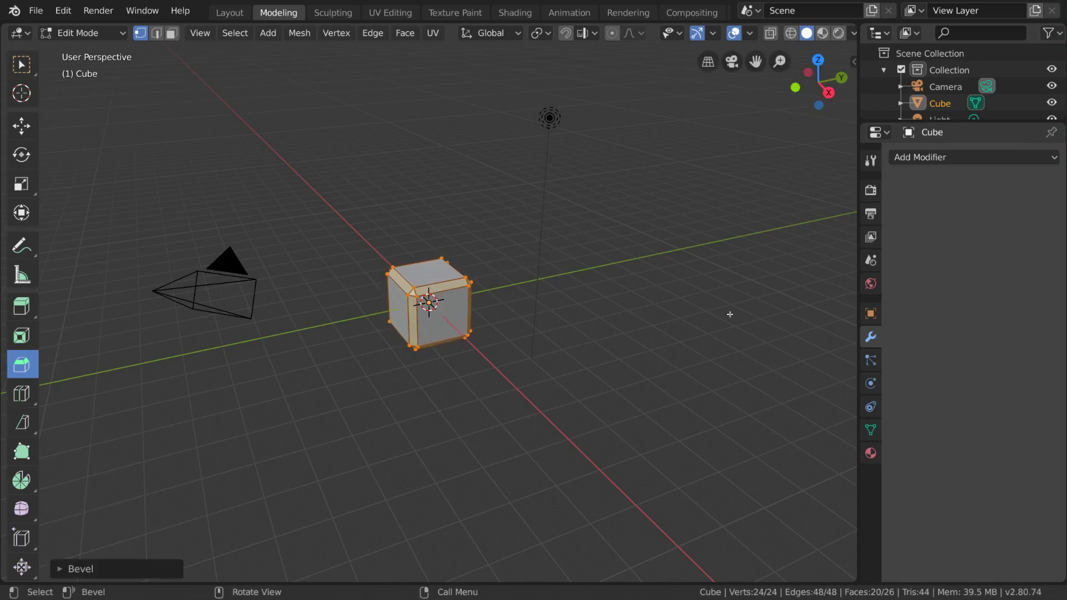
pyautogui.hotkey('ctrl', 'z')
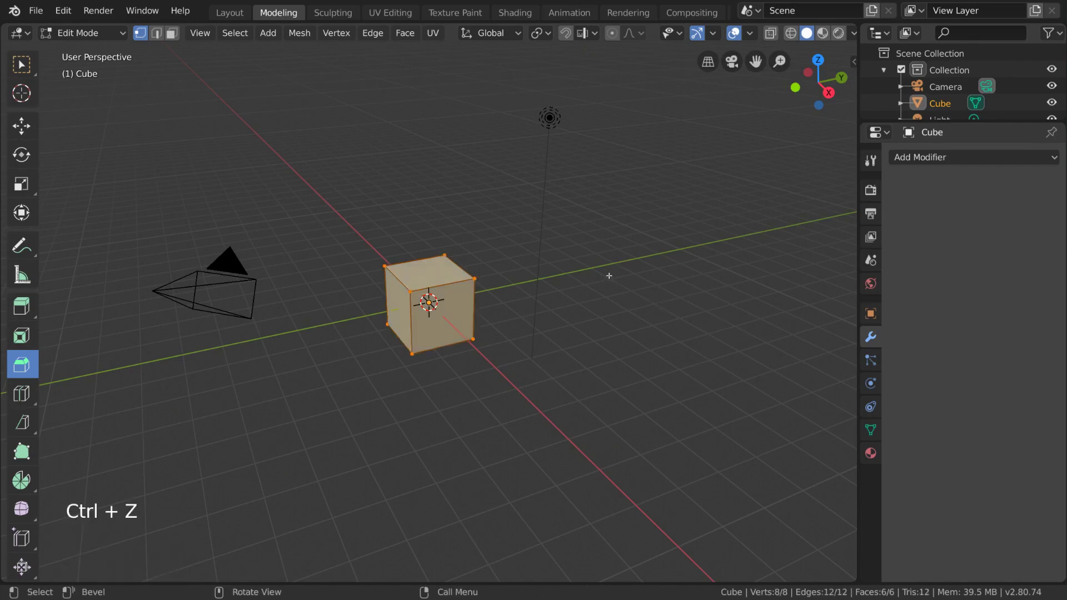
pyautogui.hotkey('ctrl', 'b')
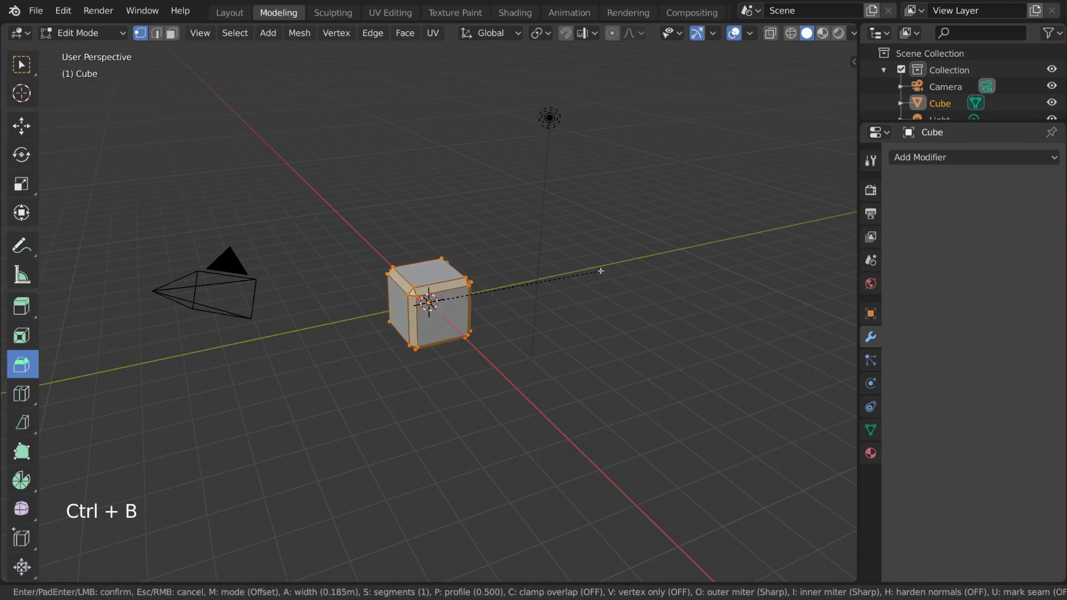
pyautogui.click(601, 271)
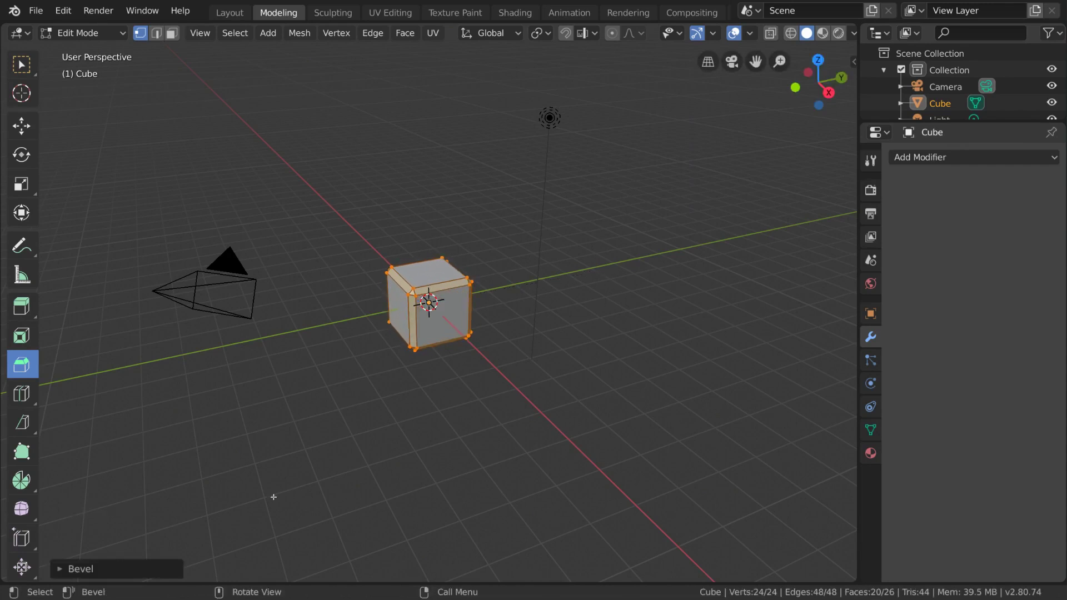
pyautogui.click(60, 569)
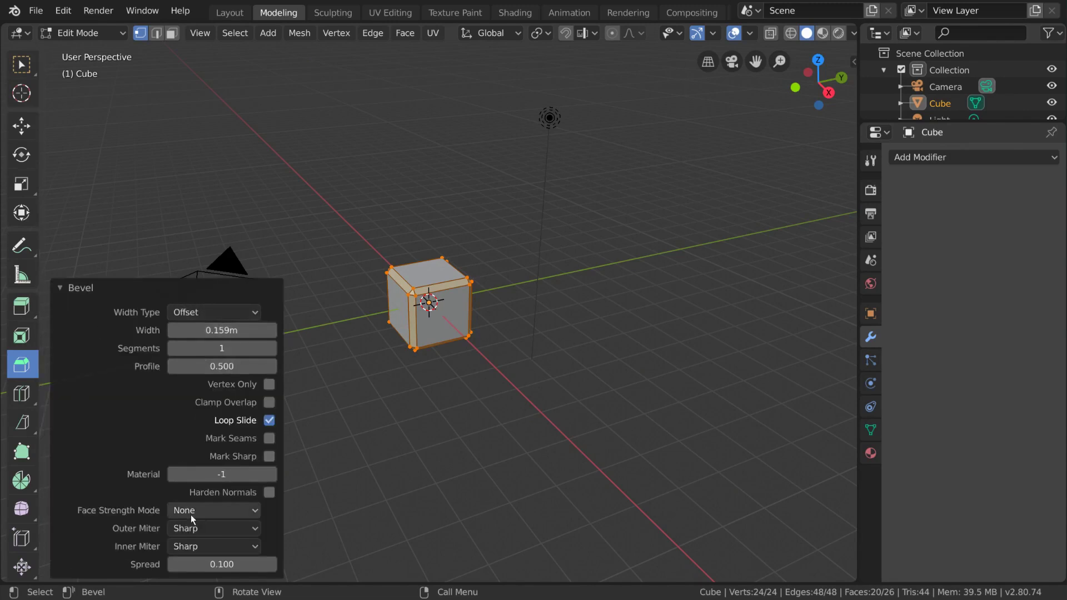
# - Try the Percent width type on the bevel, return it to Offset, and set the width to about 0.189 m
pyautogui.click(238, 313)
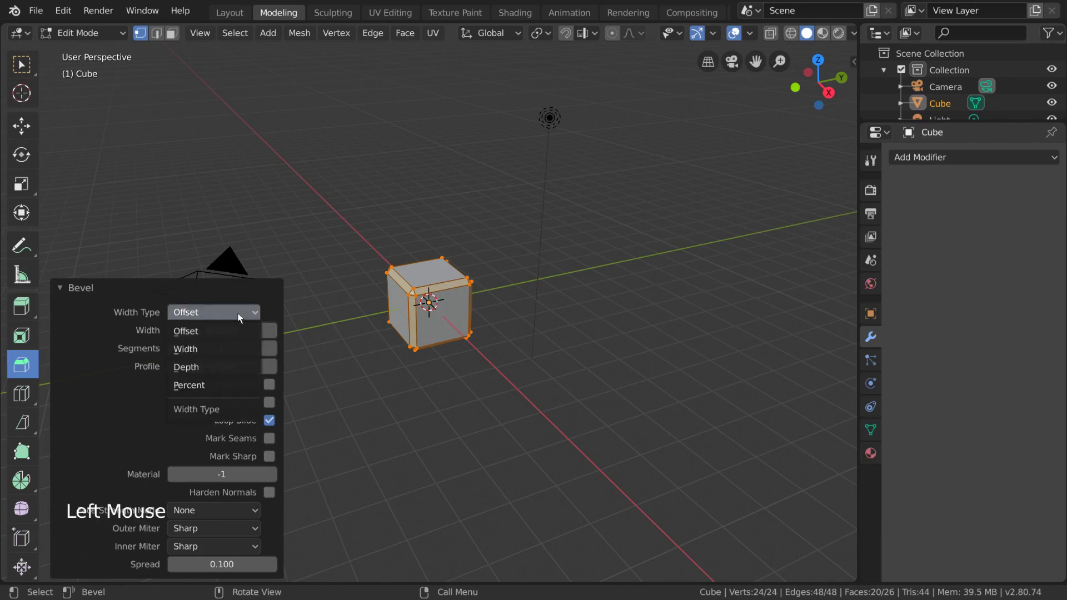
pyautogui.click(218, 385)
pyautogui.moveTo(215, 329); pyautogui.dragTo(196, 330)
pyautogui.click(189, 312)
pyautogui.click(186, 330)
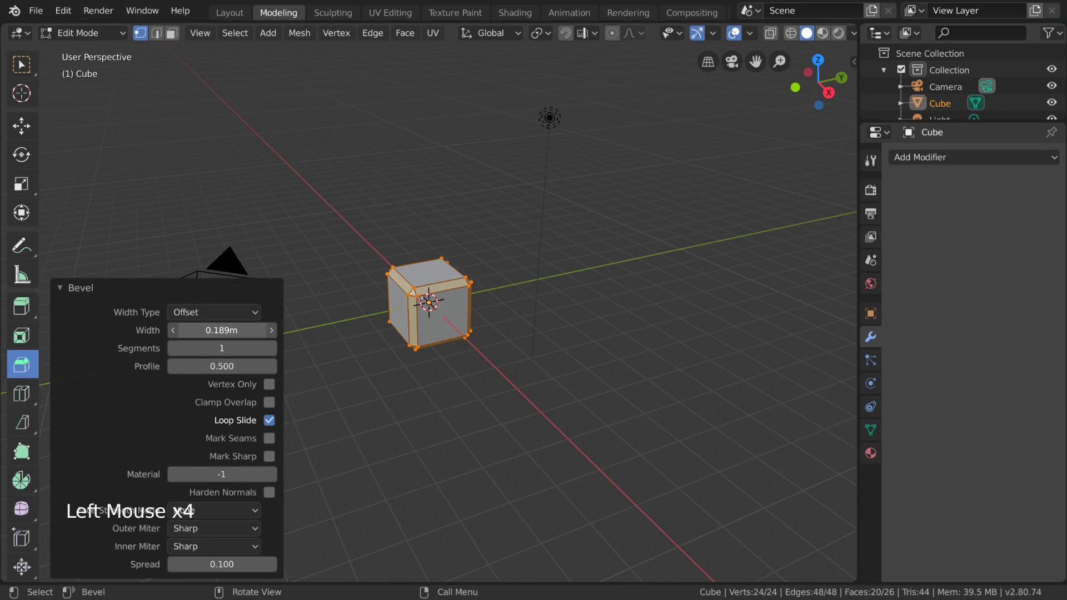
# - Set the bevel to 3 segments and about 0.249 m width, trying out the profile value and leaving it at 0.500
pyautogui.click(272, 348)
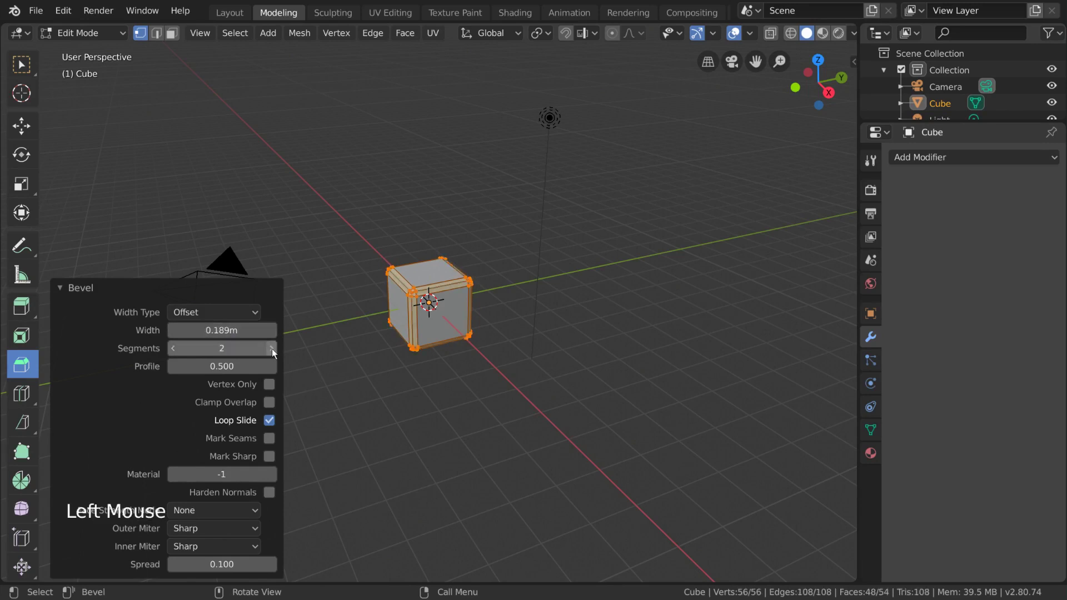
pyautogui.click(272, 348)
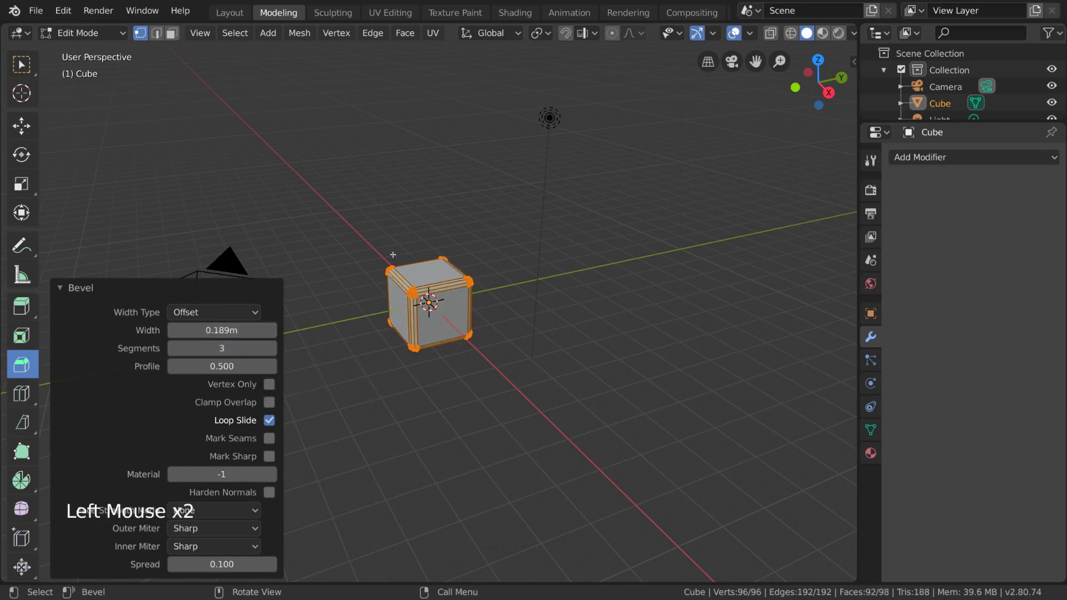
pyautogui.moveTo(223, 330)
pyautogui.mouseDown()
pyautogui.moveTo(283, 330)
pyautogui.moveTo(221, 330)
pyautogui.mouseUp()
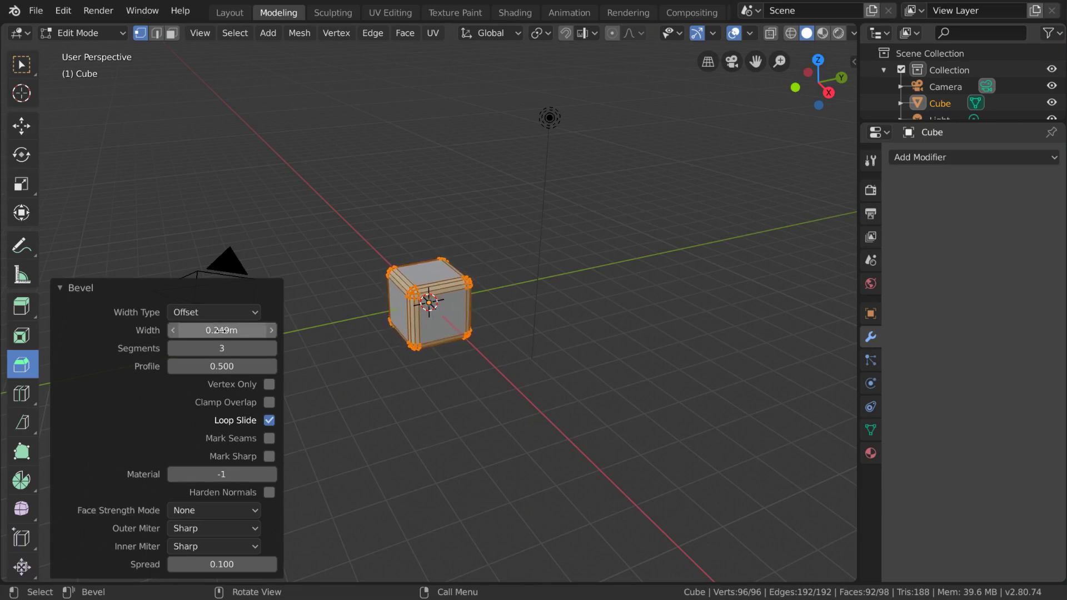
pyautogui.moveTo(222, 366)
pyautogui.mouseDown()
pyautogui.moveTo(240, 366)
pyautogui.moveTo(221, 366)
pyautogui.mouseUp()
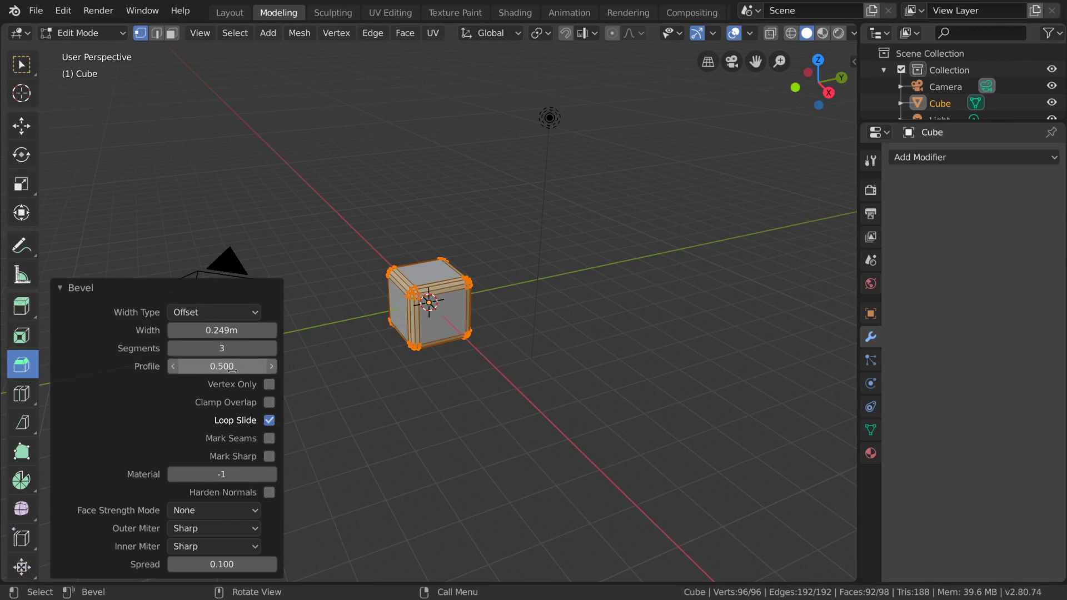
# - Limit the bevel to vertices only, widen it to about 0.749 m, and try 1 segment before returning to 3
pyautogui.click(271, 386)
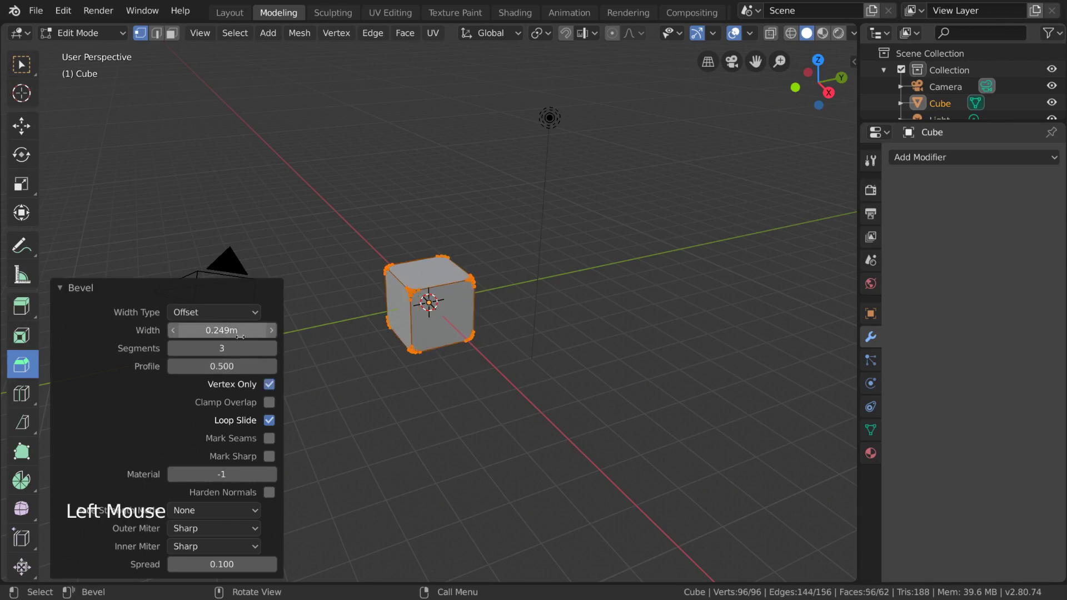
pyautogui.moveTo(222, 330); pyautogui.dragTo(267, 330)
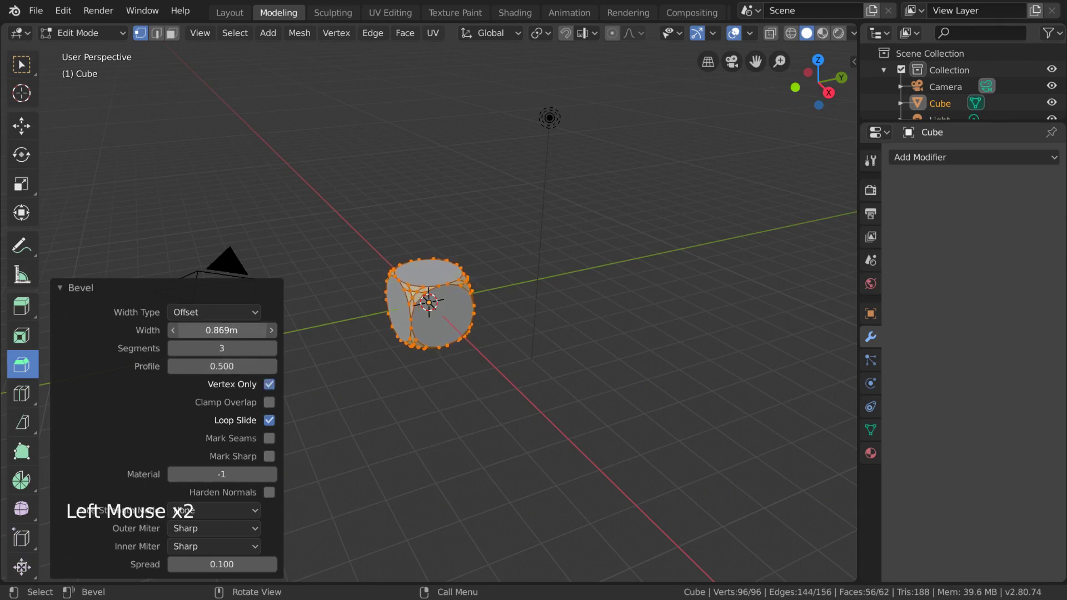
pyautogui.click(173, 349)
pyautogui.click(174, 349)
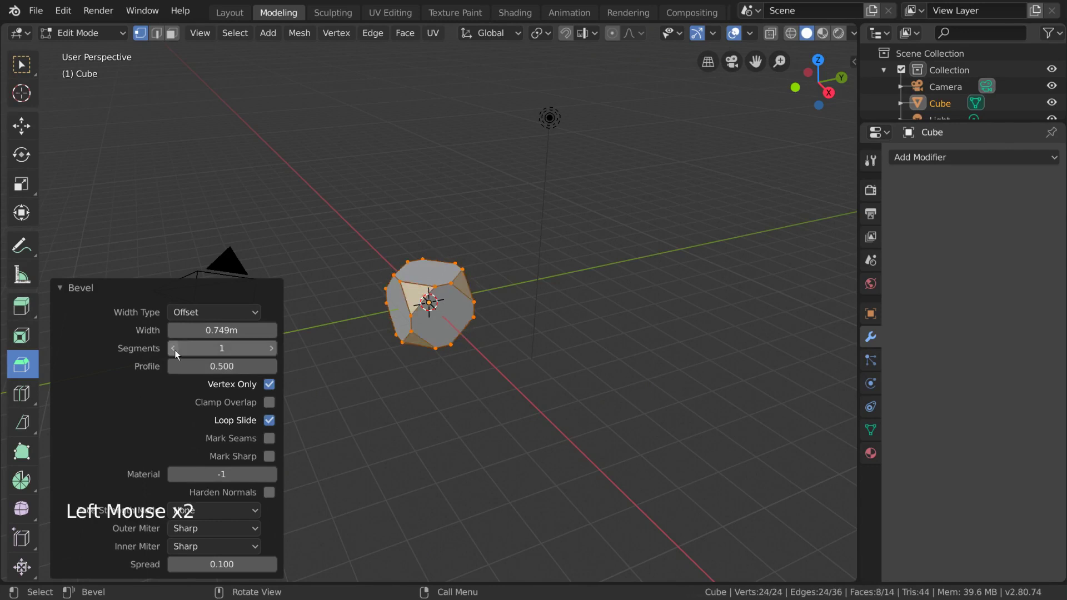
pyautogui.click(270, 349)
pyautogui.click(270, 349)
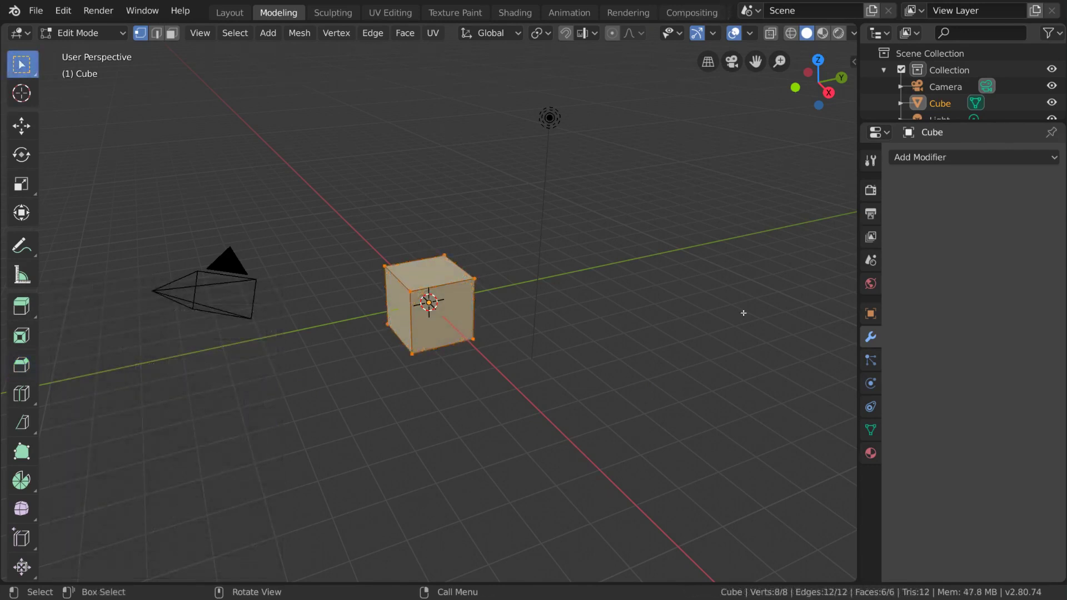
# - Try a vertex-only bevel on the cube, turn Vertex Only back off, and undo the bevel
pyautogui.hotkey('shift', 'ctrl', 'b')
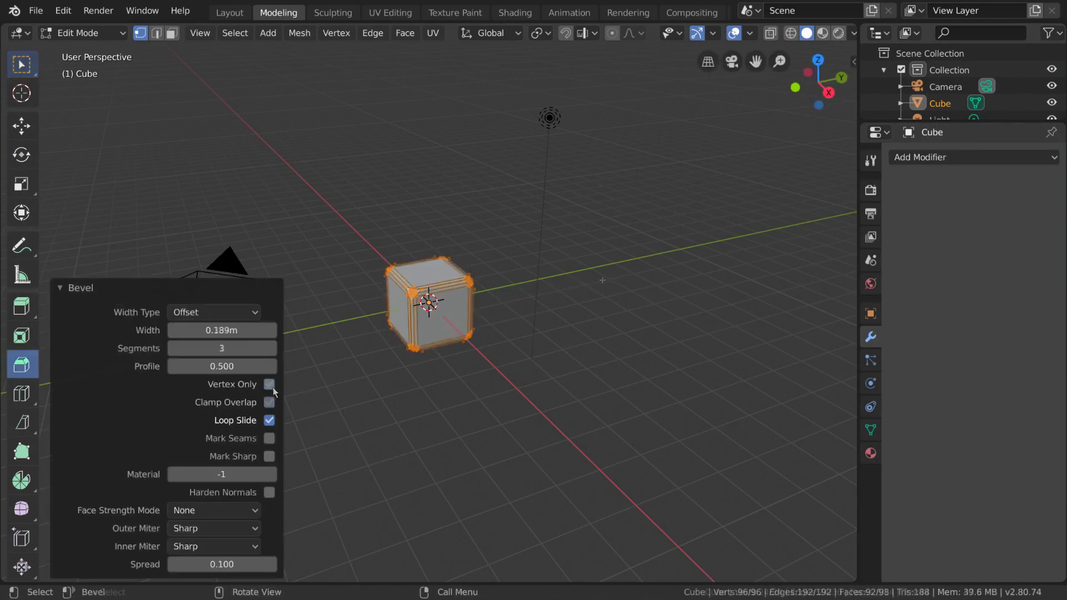
pyautogui.click(270, 386)
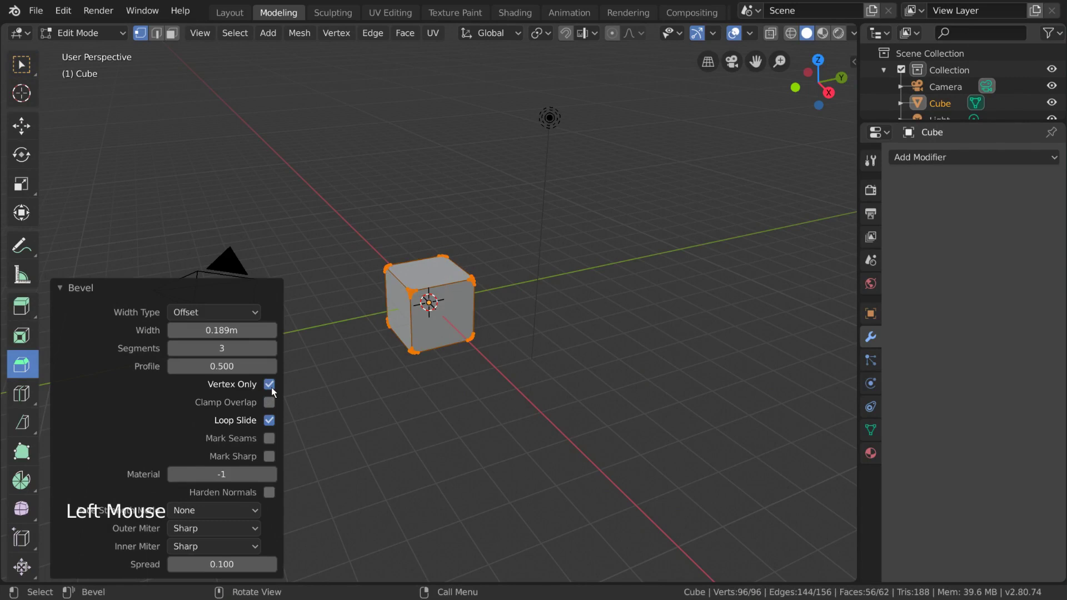
pyautogui.click(270, 385)
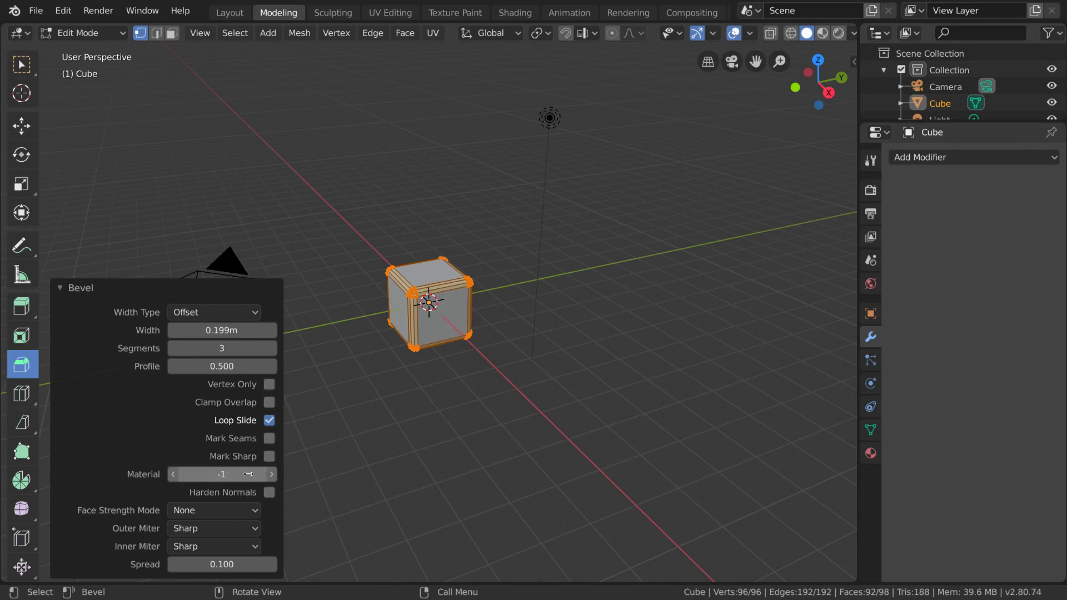
pyautogui.hotkey('ctrl', 'z')
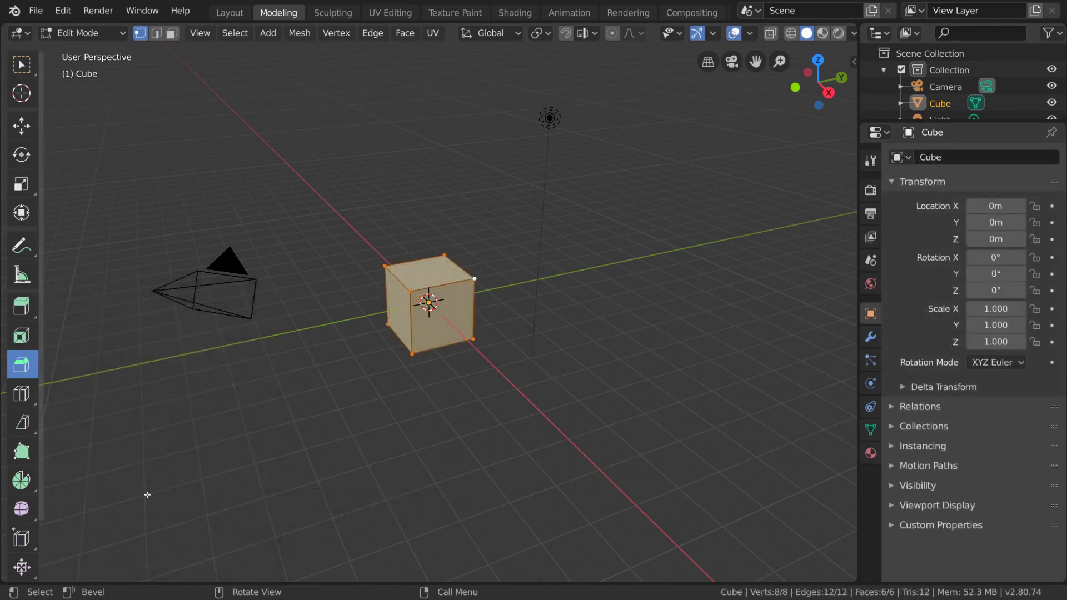
# - Add two material slots to the cube and create a material with a red base color in the third slot
pyautogui.click(871, 454)
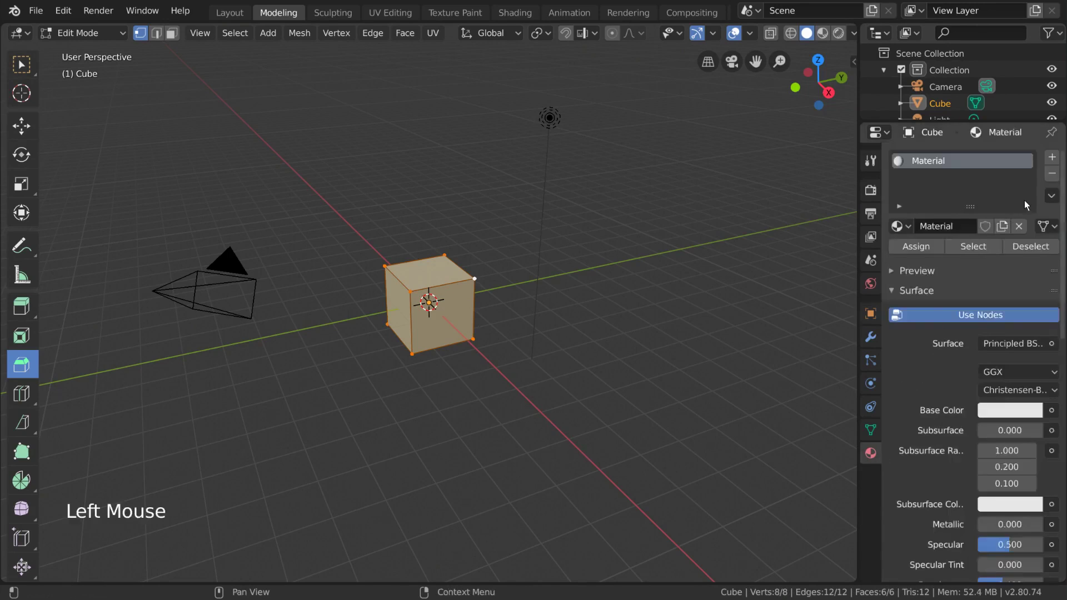
pyautogui.click(1051, 156)
pyautogui.click(1051, 157)
pyautogui.click(1002, 260)
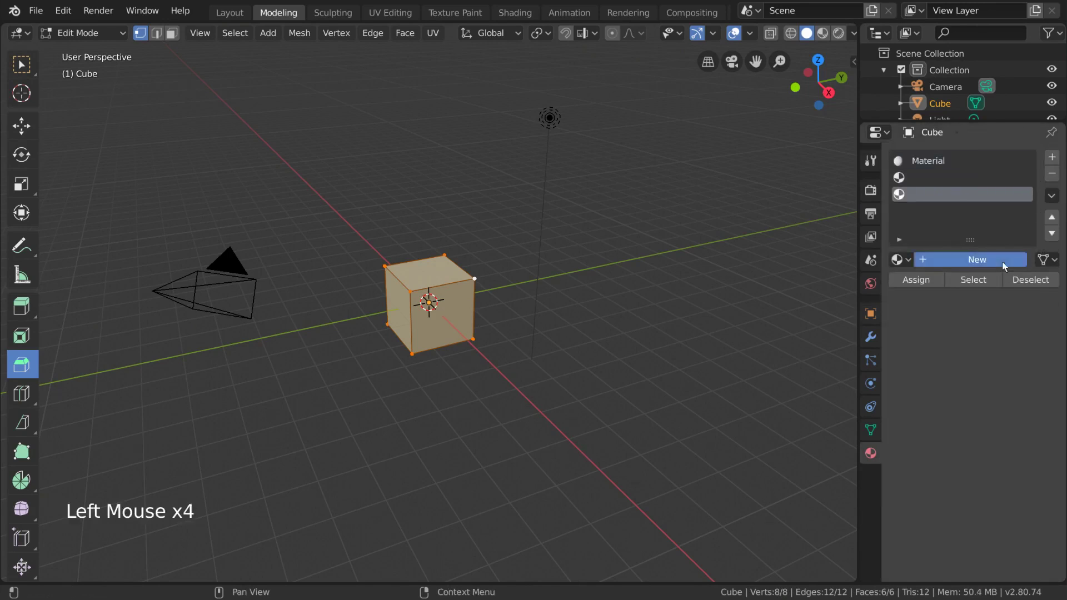
pyautogui.click(1000, 444)
pyautogui.moveTo(971, 325); pyautogui.dragTo(949, 327)
# - Create a material in the empty second slot and give it a green base color with hue about 0.351 and saturation 1.000
pyautogui.click(955, 182)
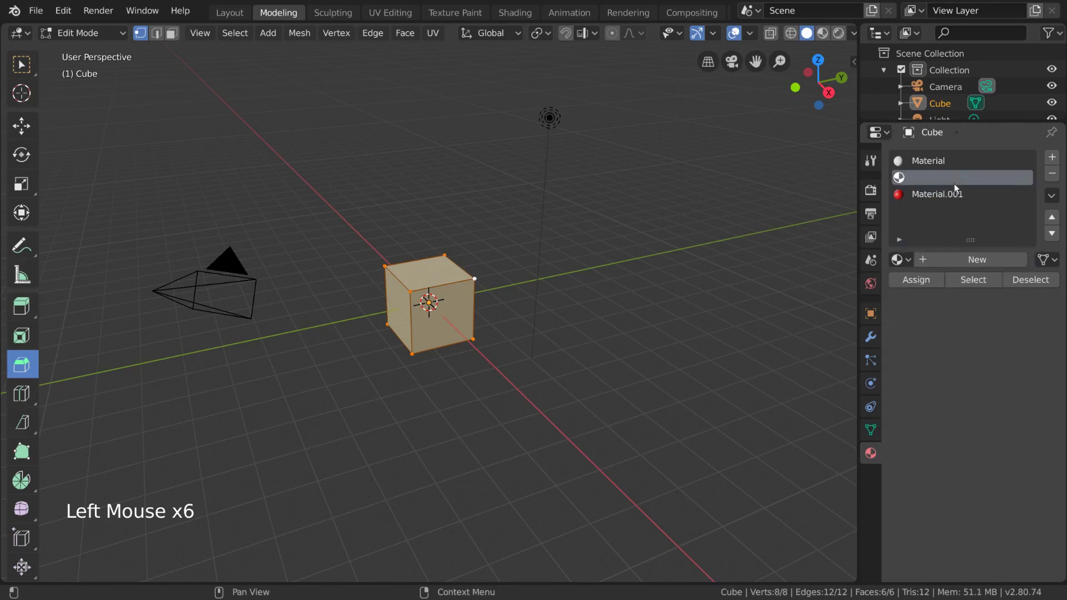
pyautogui.click(969, 261)
pyautogui.click(997, 445)
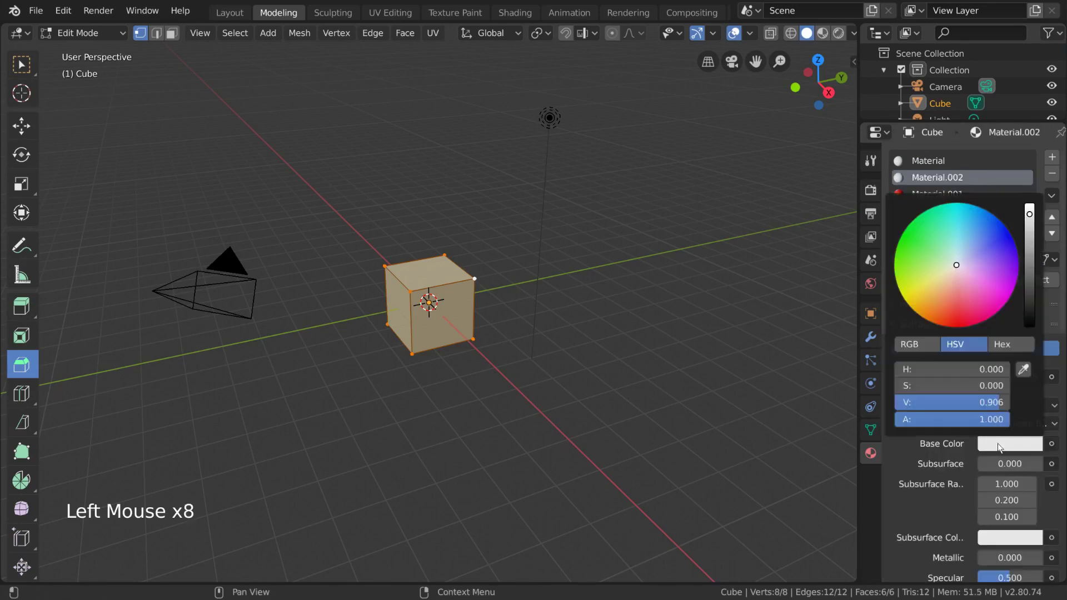
pyautogui.moveTo(949, 261); pyautogui.dragTo(901, 234)
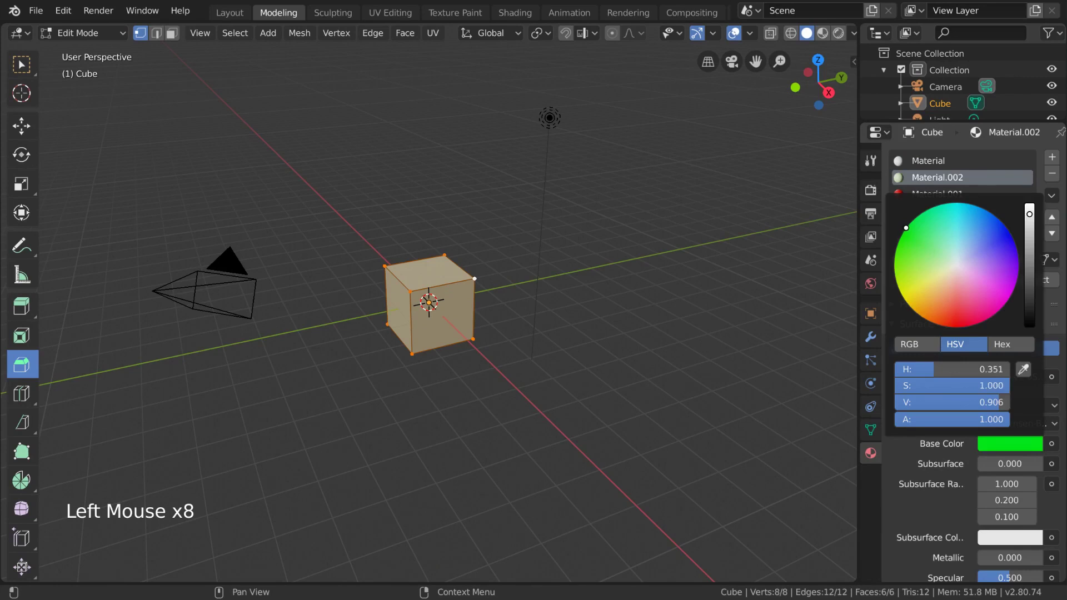
# - Switch the viewport to rendered shading and bevel the whole cube by about 0.178 m, expanding the bevel settings
pyautogui.click(838, 36)
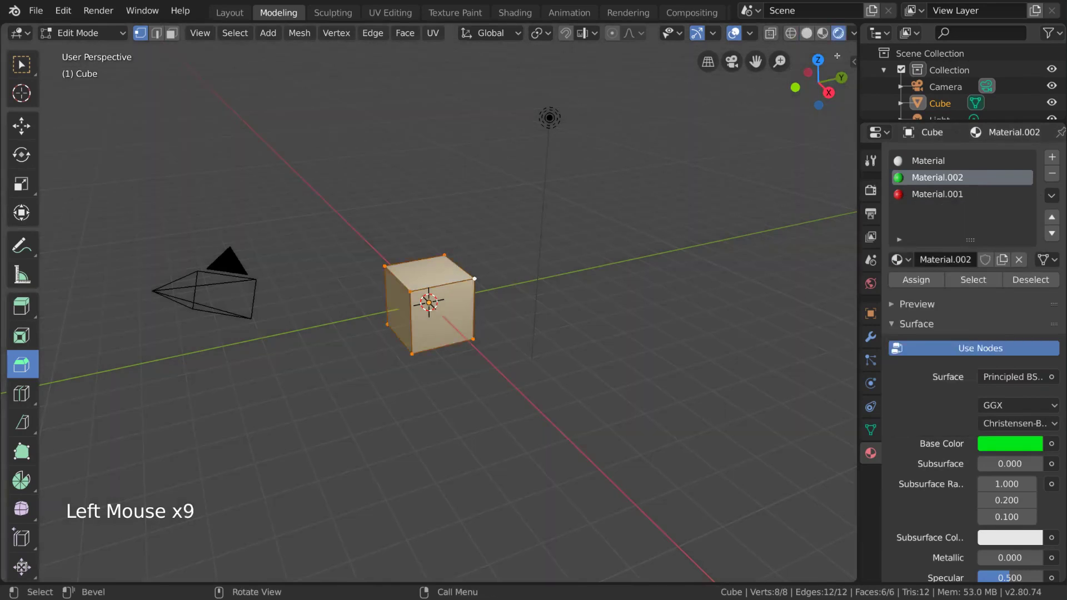
pyautogui.moveTo(545, 254); pyautogui.dragTo(584, 249)
pyautogui.click(58, 569)
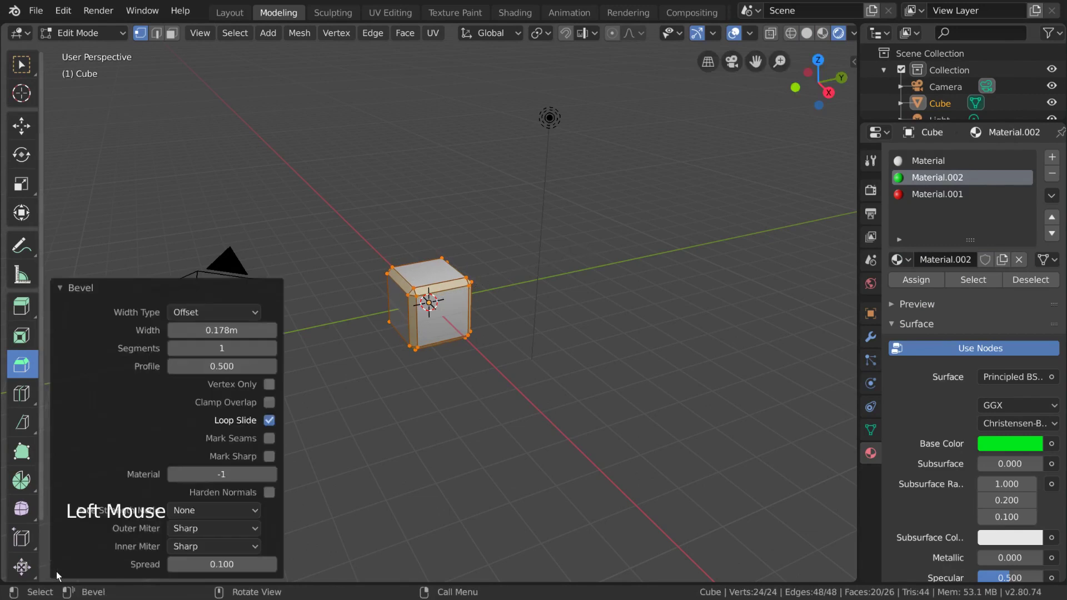
# - Try material index 1 on the bevelled faces, set it to 2, and inspect the cube
pyautogui.click(271, 476)
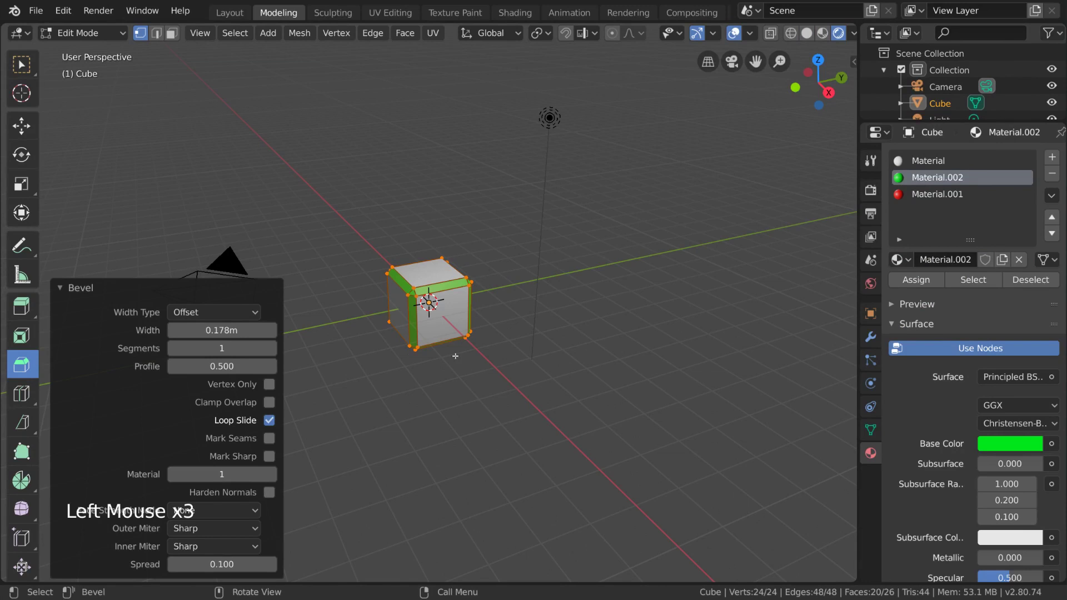
pyautogui.click(272, 476)
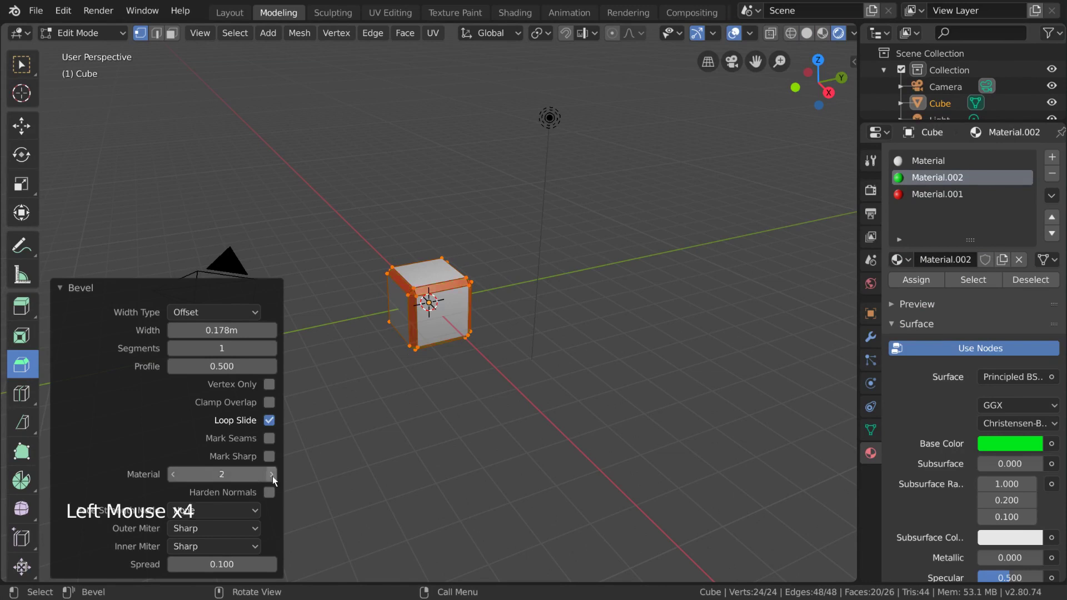
pyautogui.moveTo(415, 248); pyautogui.dragTo(533, 444, button='middle')
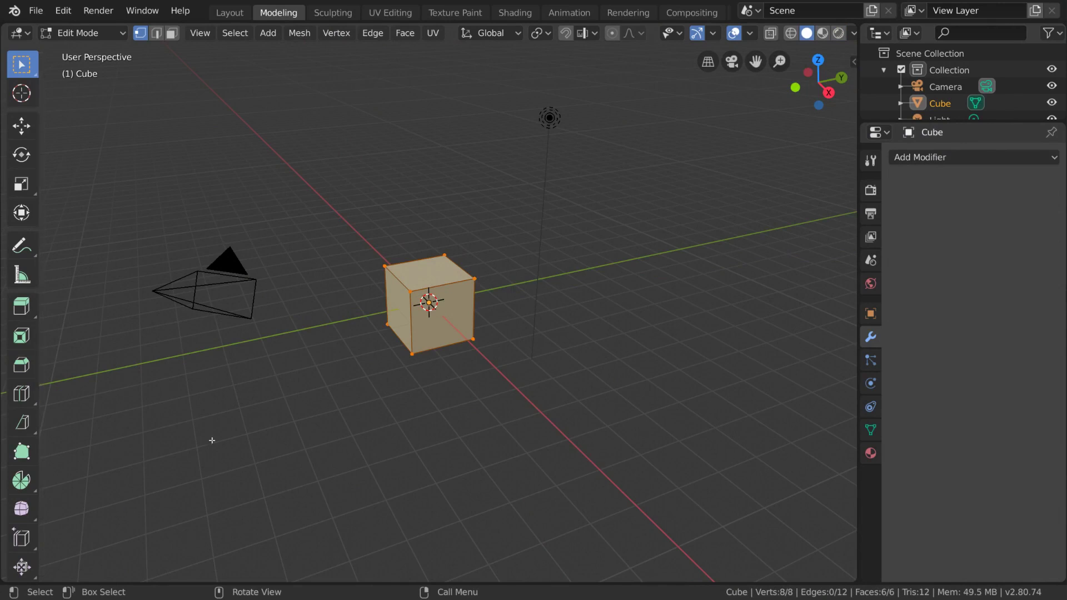
# - Add a Bevel modifier to the cube
pyautogui.click(867, 343)
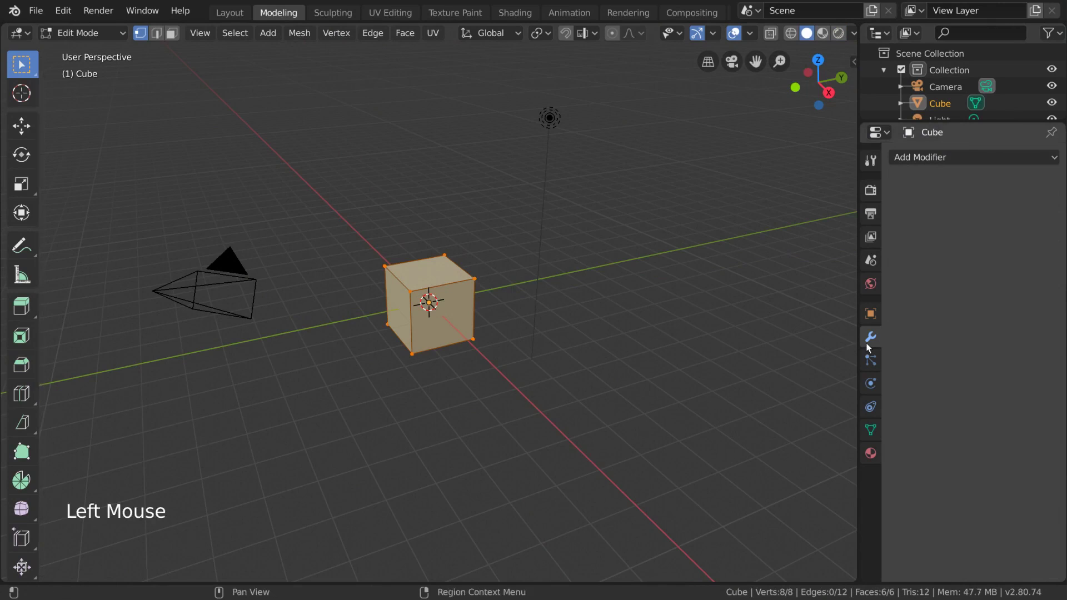
pyautogui.click(986, 157)
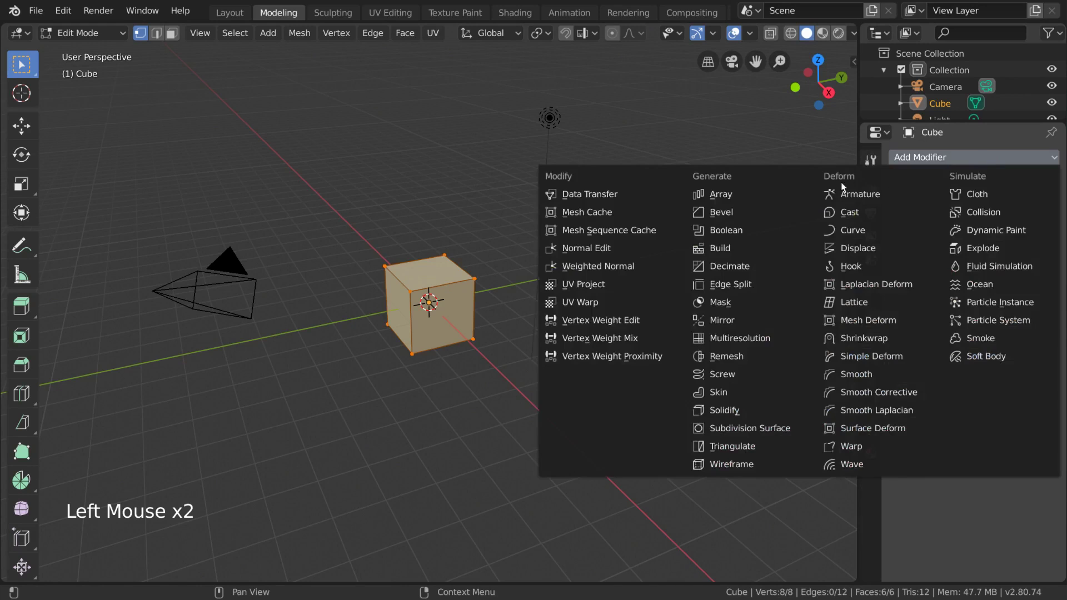
pyautogui.click(761, 210)
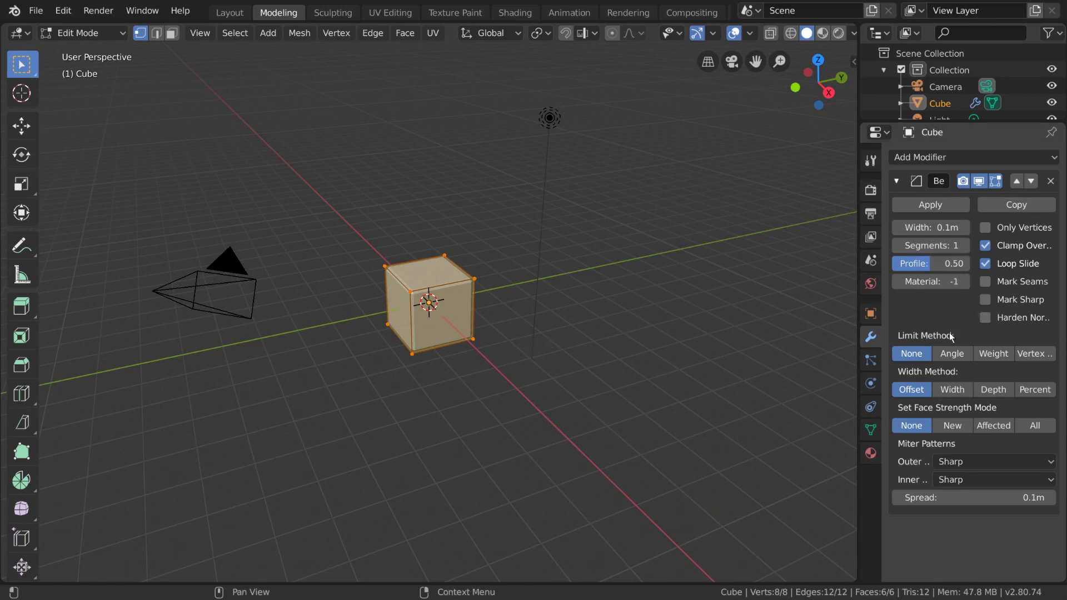
# - Try the modifier's Vertex Group limit method, set it to Angle, and switch the cube to Object Mode
pyautogui.click(951, 354)
pyautogui.click(1034, 354)
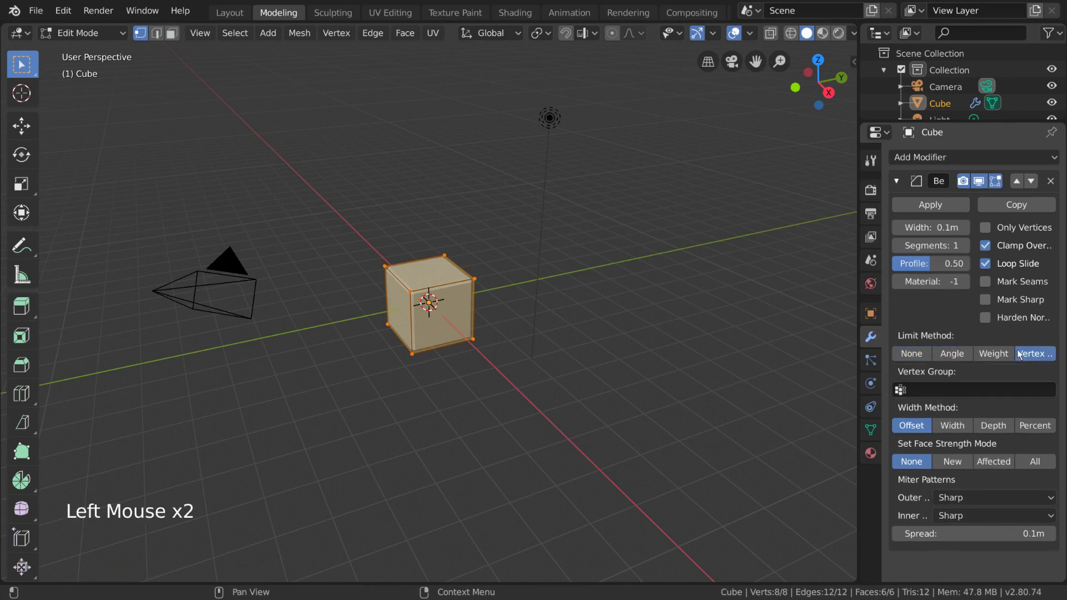
pyautogui.click(1022, 353)
pyautogui.click(964, 356)
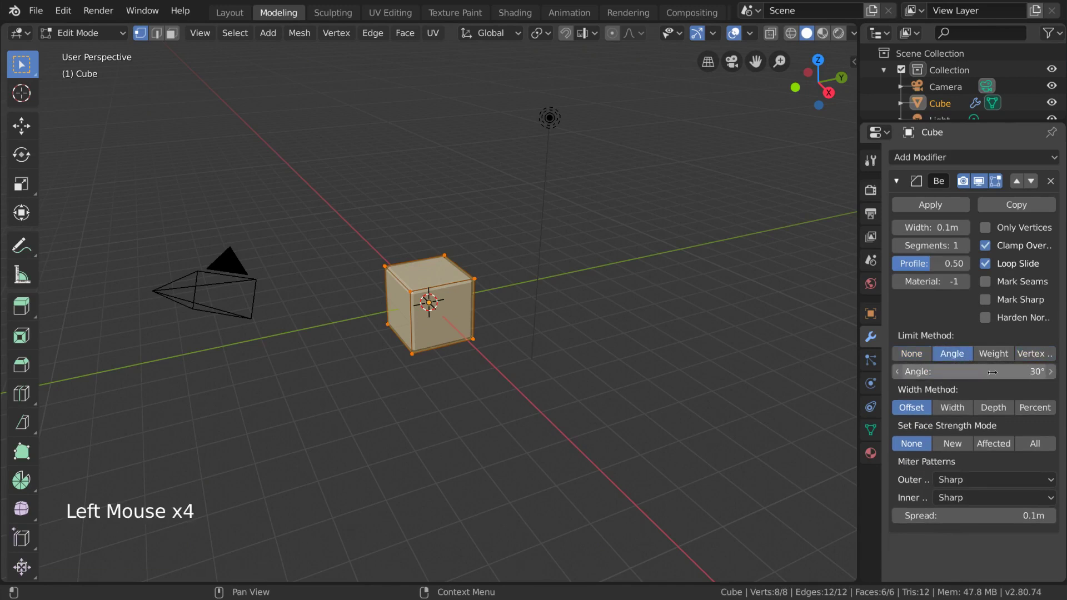
pyautogui.scroll(5, 517, 327)
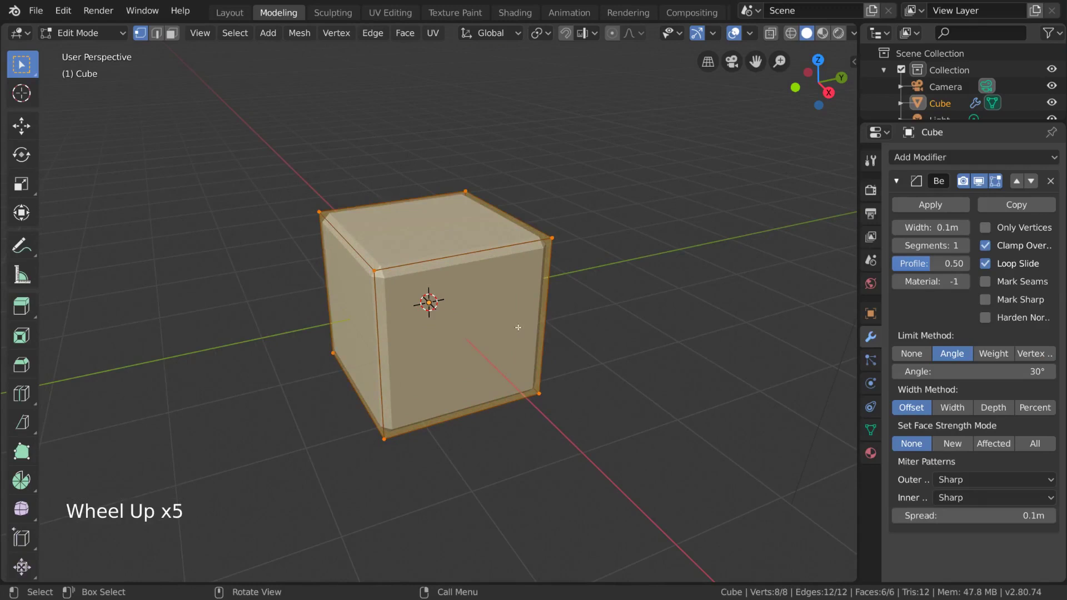
pyautogui.press('Tab')
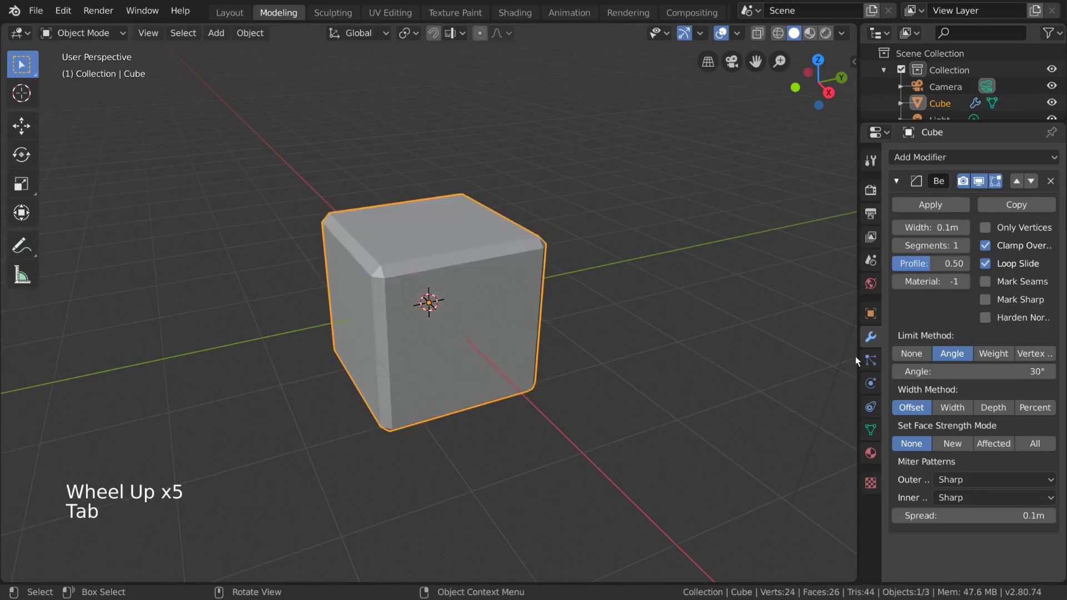
# - Compare the None limit method on the cube, and limit the bevel by an angle of about 4.8°
pyautogui.click(911, 354)
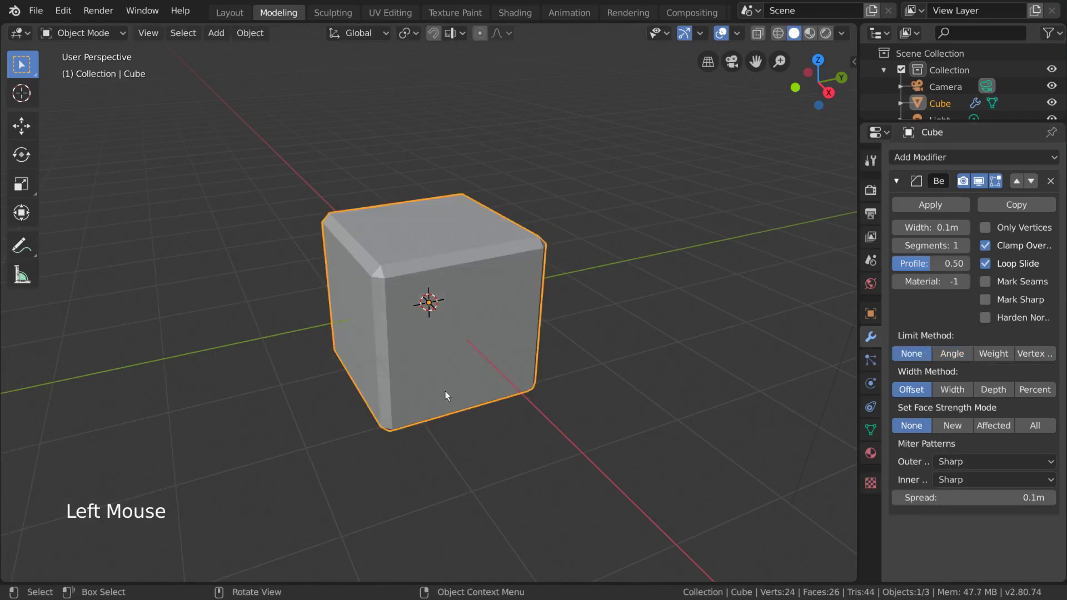
pyautogui.moveTo(446, 391); pyautogui.dragTo(562, 367, button='middle')
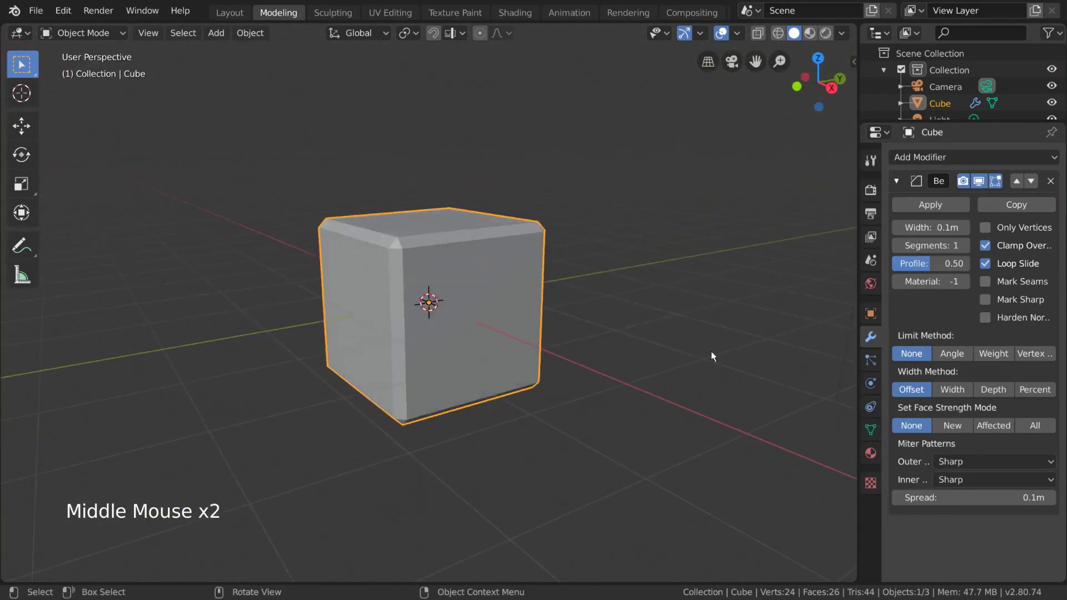
pyautogui.click(952, 353)
pyautogui.click(999, 372)
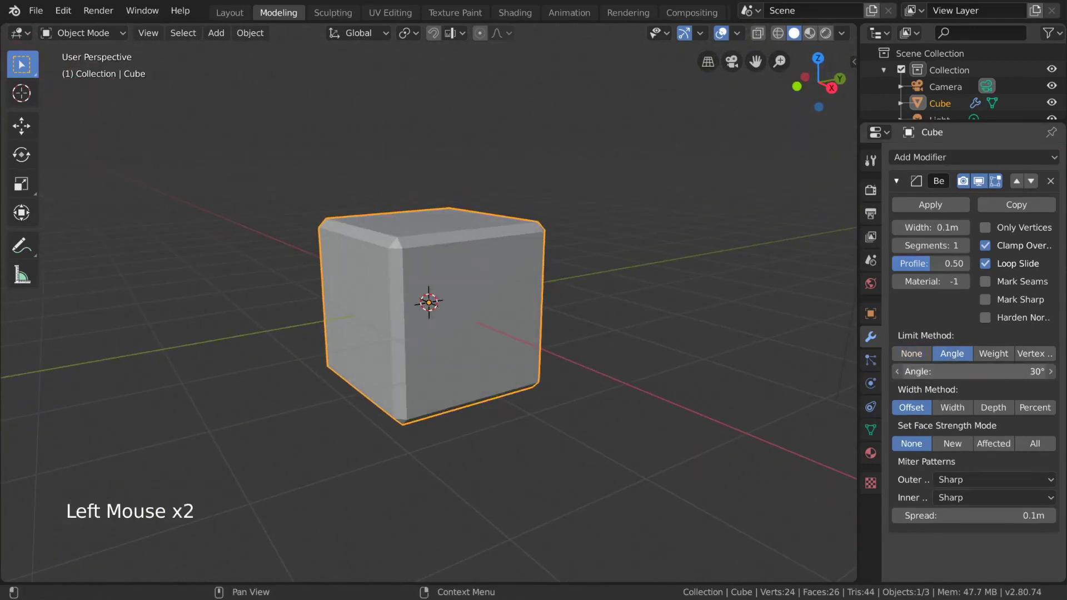
pyautogui.moveTo(1000, 371)
pyautogui.mouseDown()
pyautogui.moveTo(1038, 371)
pyautogui.moveTo(1001, 371)
pyautogui.mouseUp()
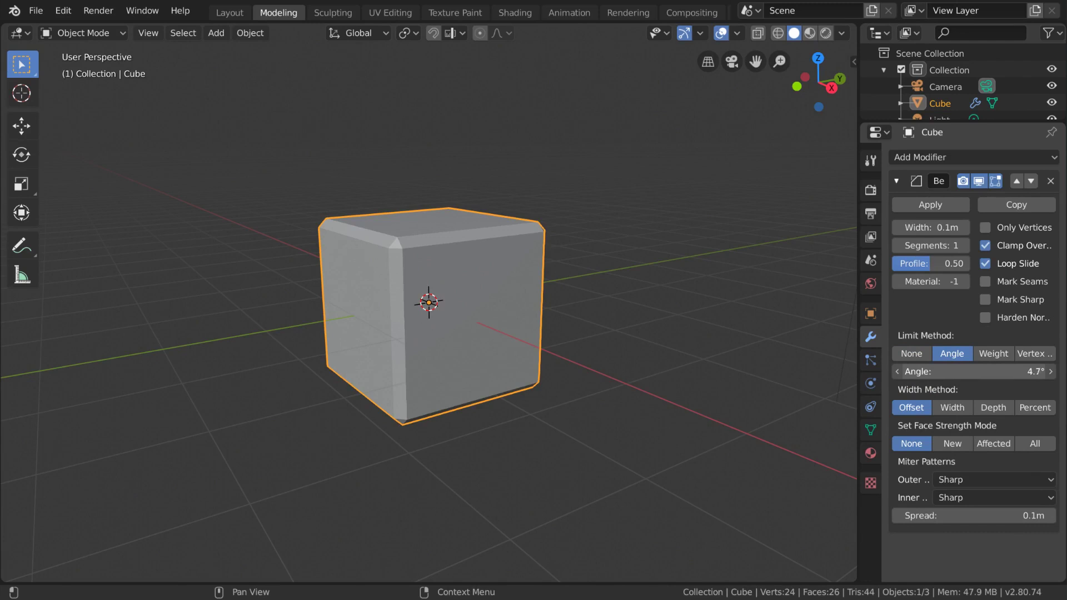
# - Cut a horizontal edge loop around the cube's middle and move it sideways by about 0.55 m, returning to Object Mode
pyautogui.press('Tab')
pyautogui.hotkey('ctrl', 'r')
pyautogui.click(562, 302)
pyautogui.press('g')
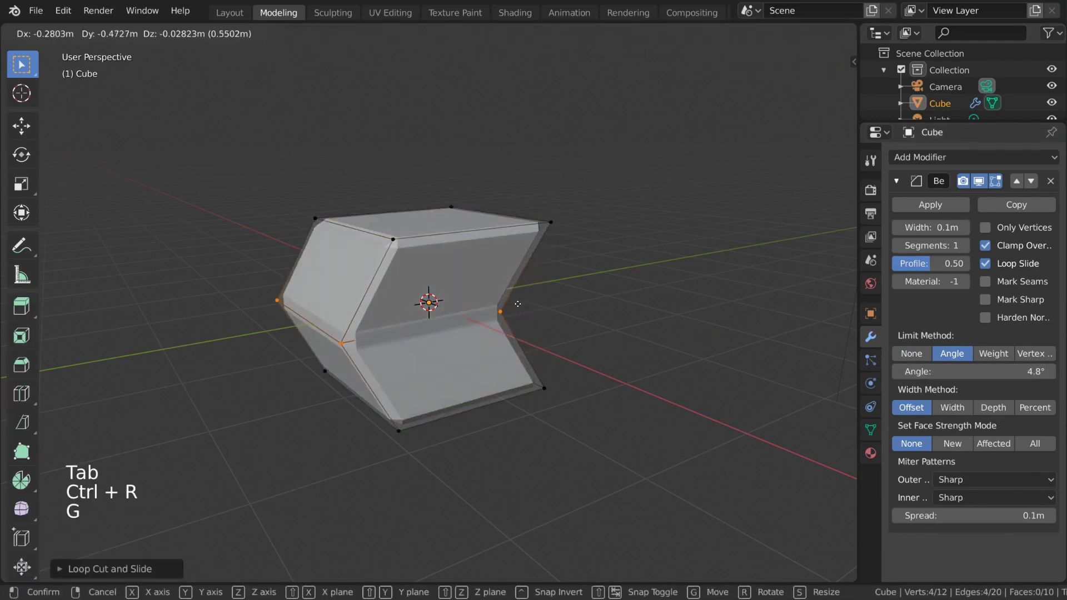
pyautogui.press('Tab')
# - Set the bevel modifier's angle limit to 80° and compare it with the Weight and Vertex Group limit methods
pyautogui.moveTo(980, 371); pyautogui.dragTo(1011, 371)
pyautogui.moveTo(545, 302)
pyautogui.mouseDown(button='middle')
pyautogui.moveTo(629, 313)
pyautogui.moveTo(614, 330)
pyautogui.moveTo(564, 322)
pyautogui.moveTo(552, 299)
pyautogui.moveTo(561, 295)
pyautogui.mouseUp(button='middle')
pyautogui.click(992, 354)
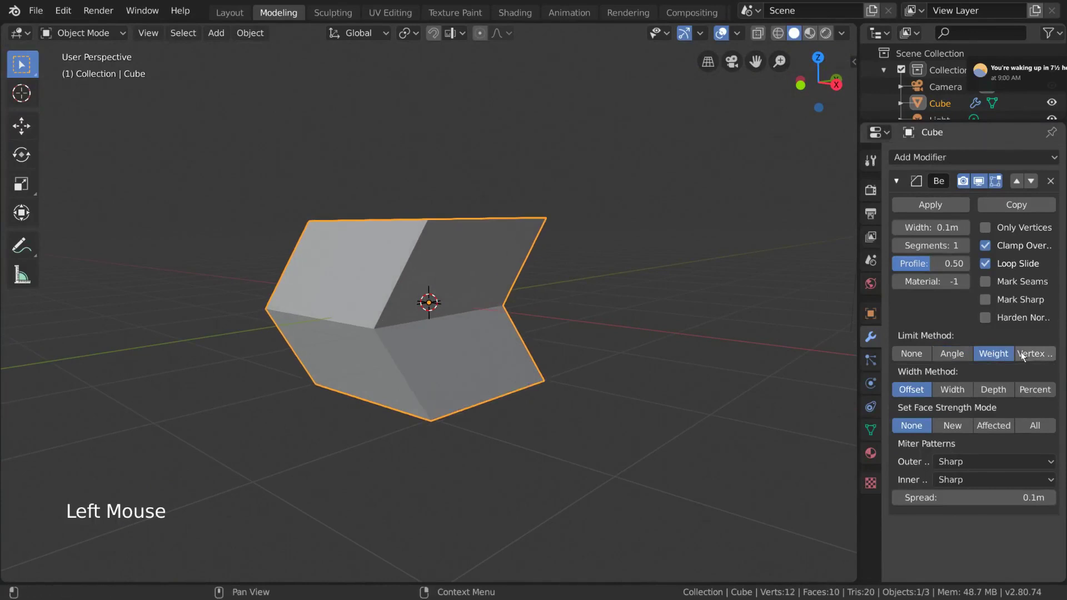
pyautogui.click(1018, 354)
pyautogui.click(1008, 353)
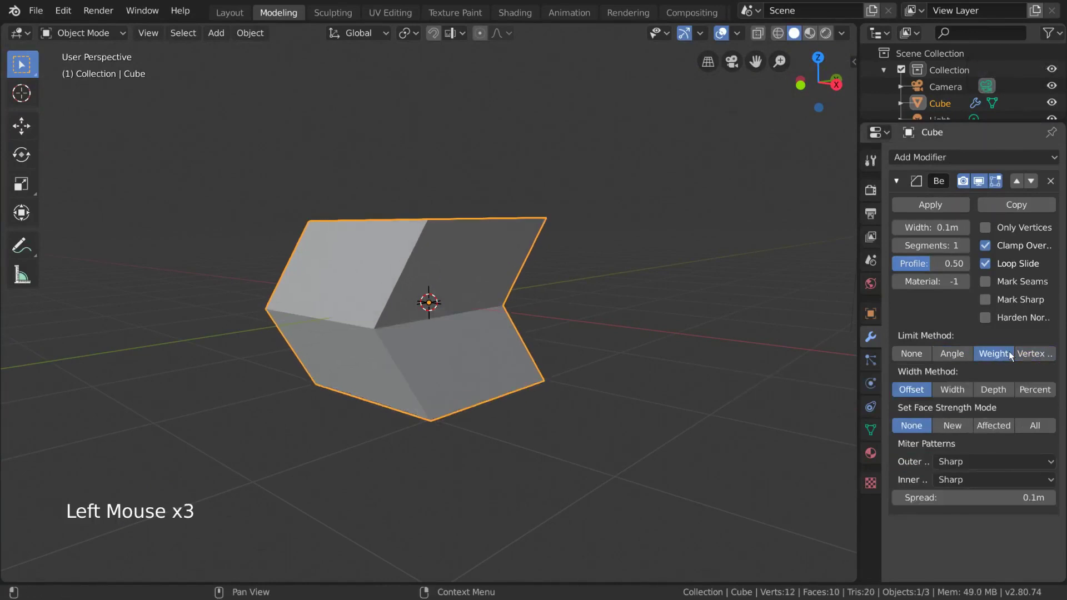
pyautogui.click(1033, 354)
pyautogui.click(998, 388)
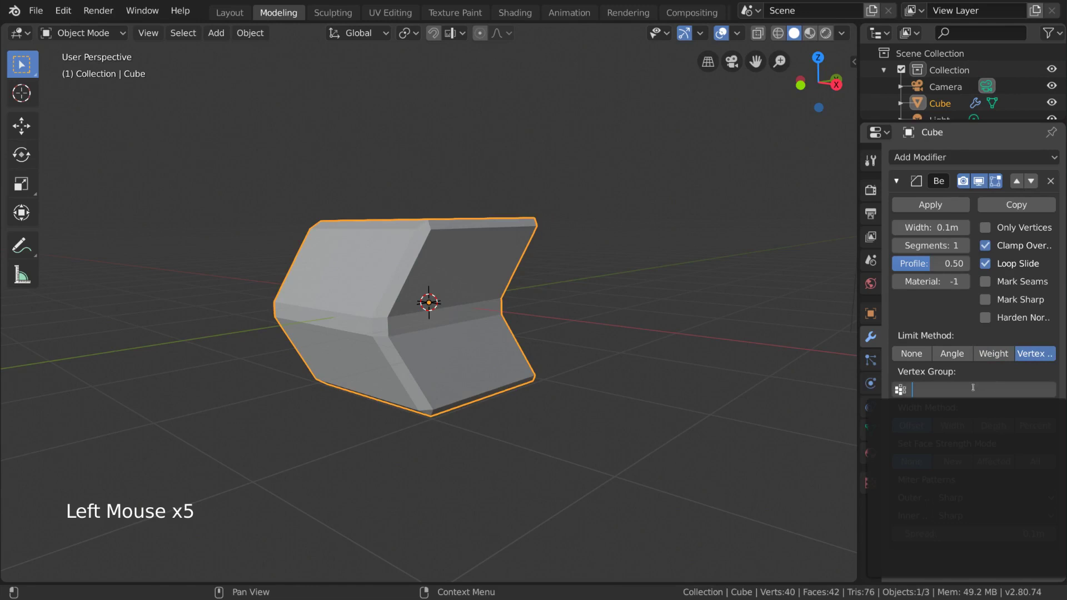
pyautogui.click(949, 353)
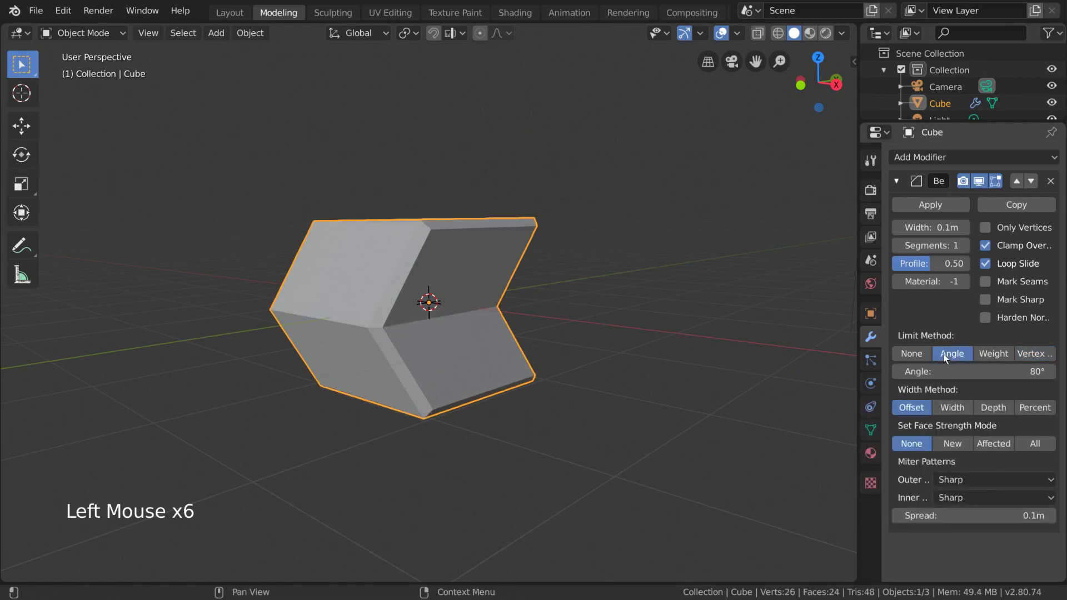
# - Undo the latest limit method changes of the bevel modifier
pyautogui.moveTo(653, 292); pyautogui.dragTo(611, 329, button='middle')
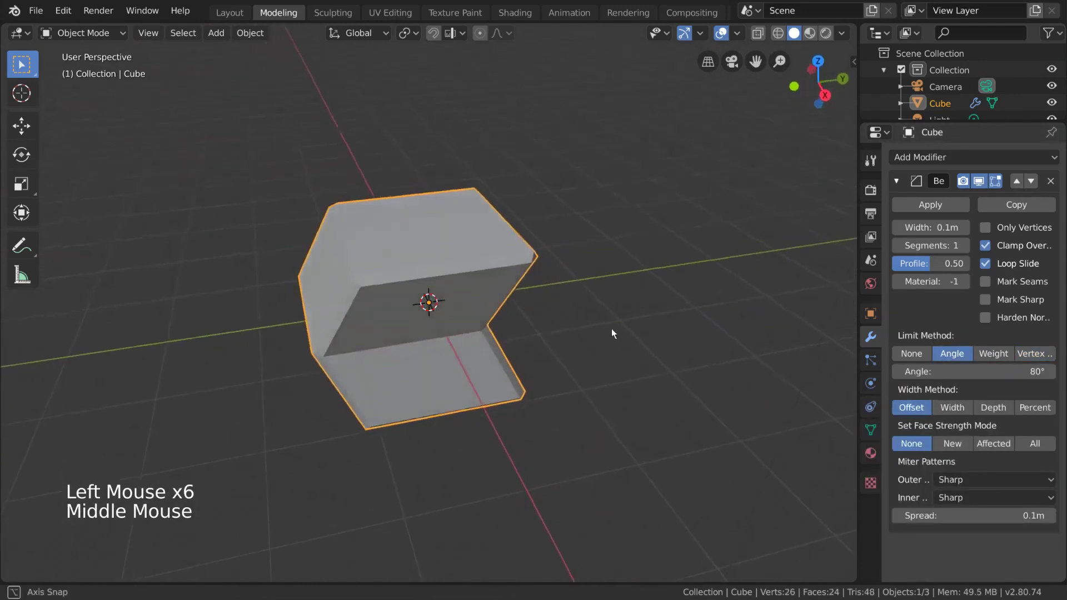
pyautogui.press('Tab')
pyautogui.hotkey('ctrl', 'z')
pyautogui.hotkey('ctrl', 'z')
pyautogui.hotkey('ctrl', 'z')
pyautogui.hotkey('ctrl', 'z')
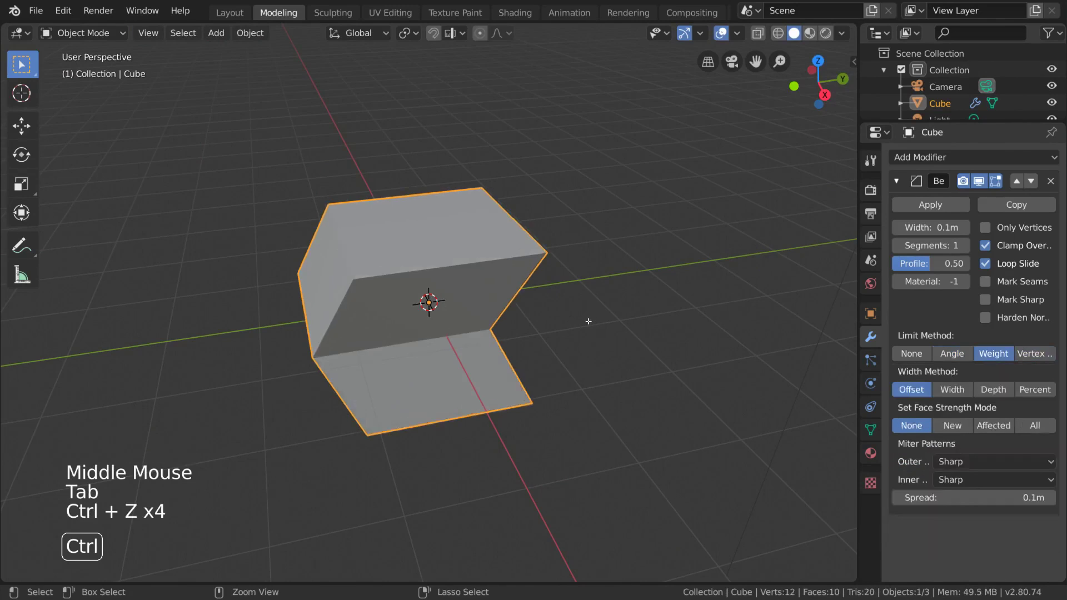